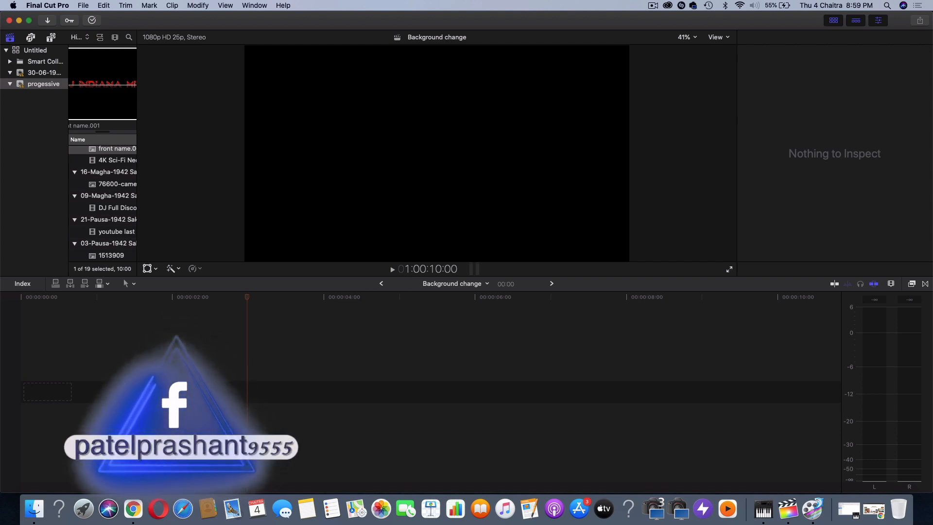
Switch to Finder and preview background.mov in the background DJ folder
click(34, 509)
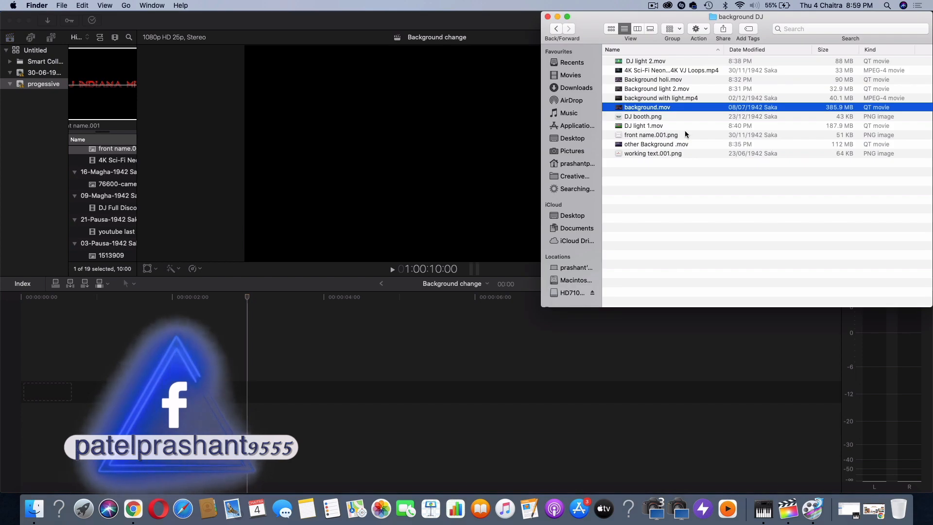
key(space)
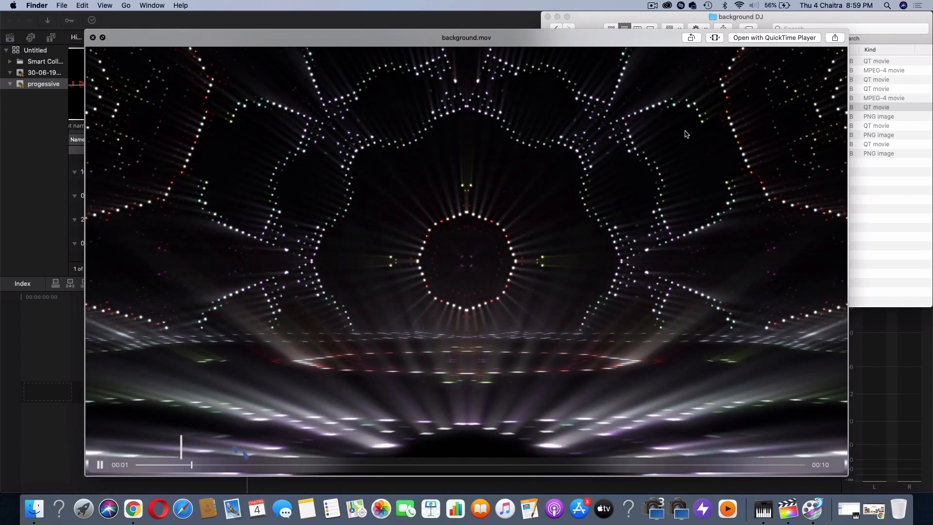
key(space)
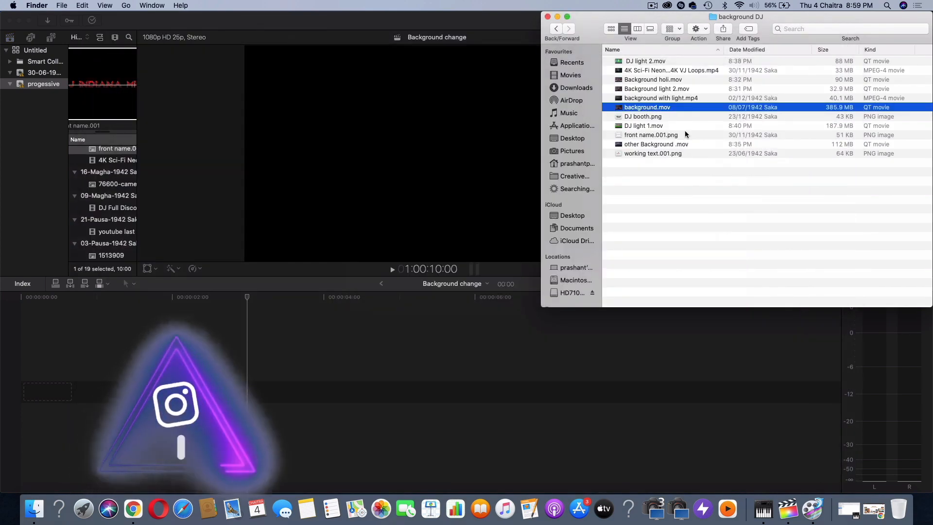
Switch to Chrome and view Pinterest and the YouTube results for "background video for dj" as sources of background material
click(878, 513)
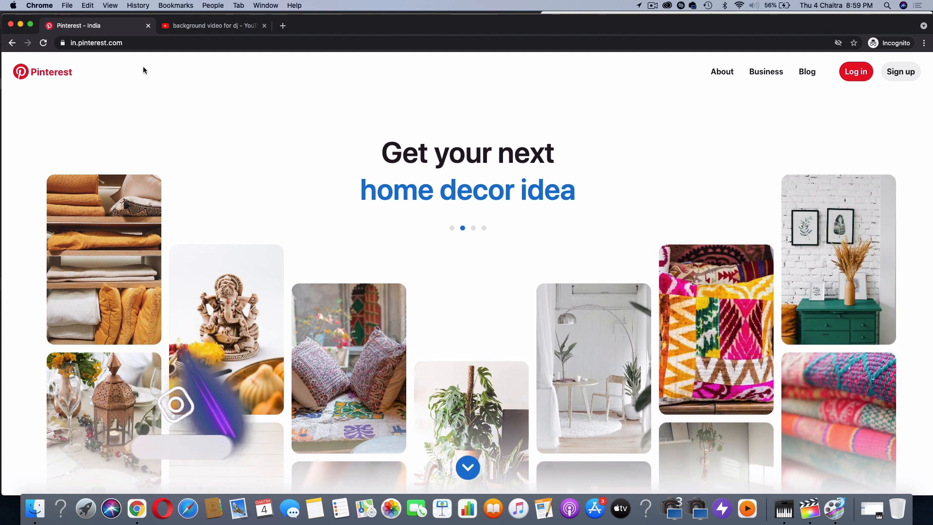
click(193, 29)
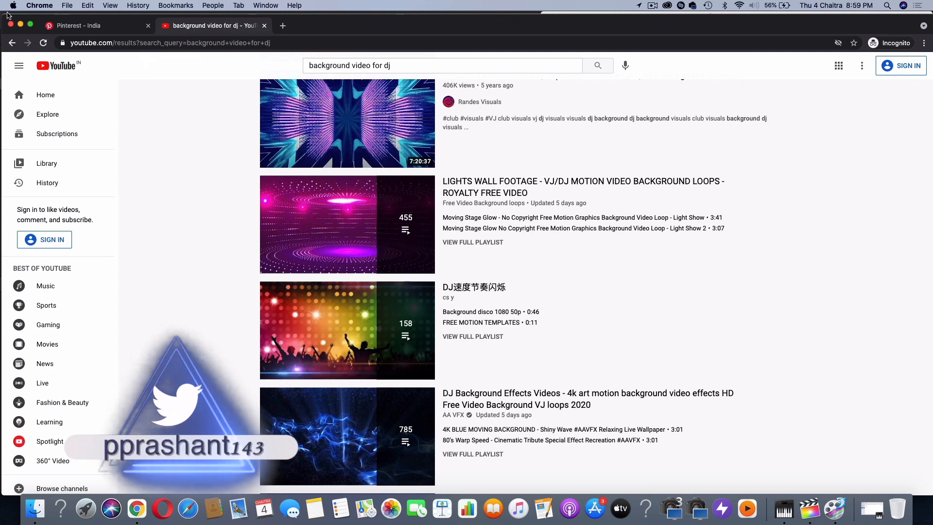
click(20, 24)
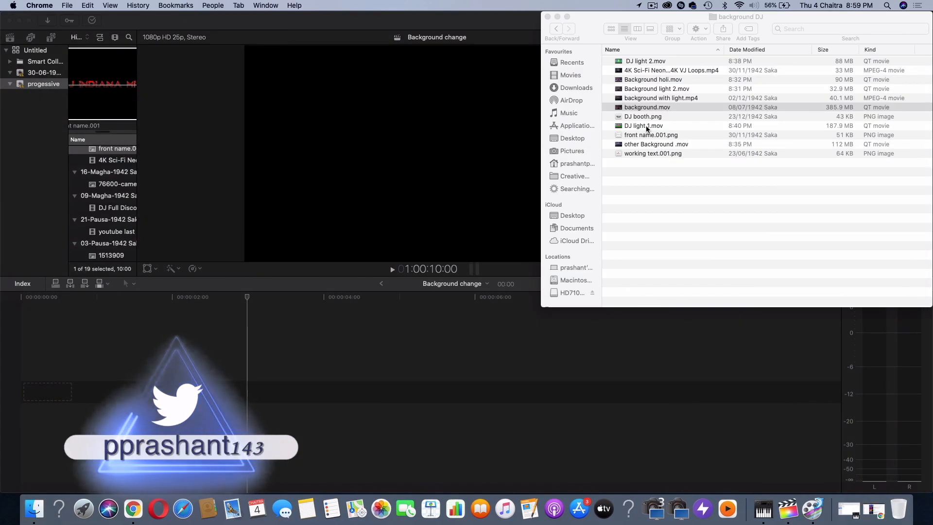
Place background.mov at the start of the Background change timeline in Final Cut Pro and play it back
drag(612, 116, 99, 368)
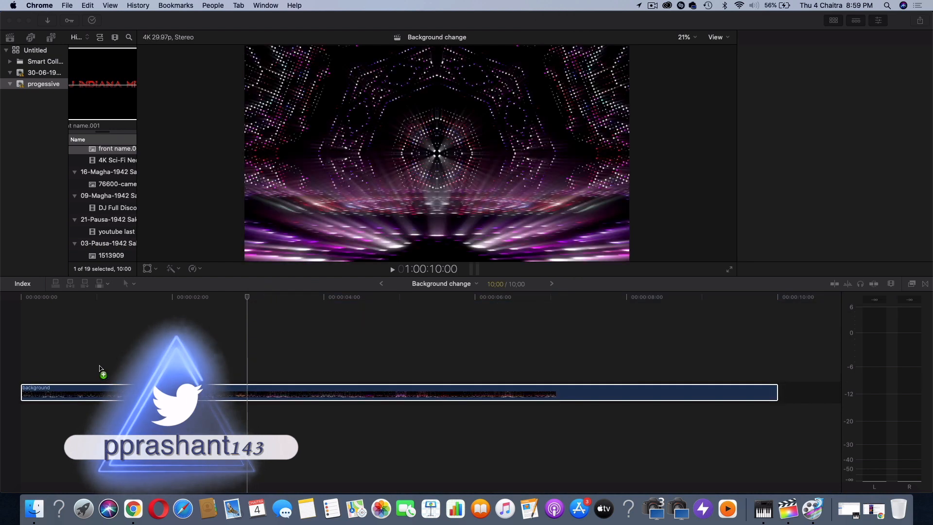
click(187, 297)
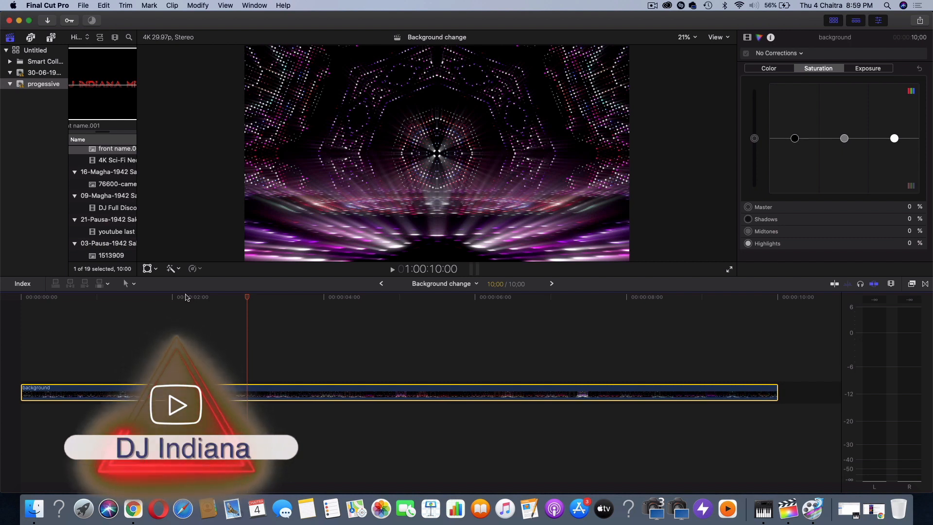
key(space)
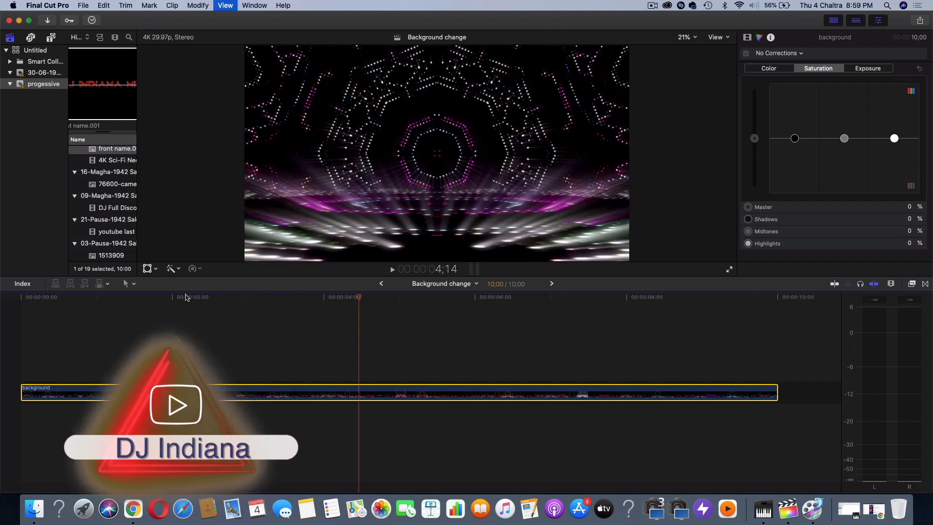
key(space)
Preview DJ light 1.mov in Finder and place it above the background clip at the start of the timeline
click(34, 509)
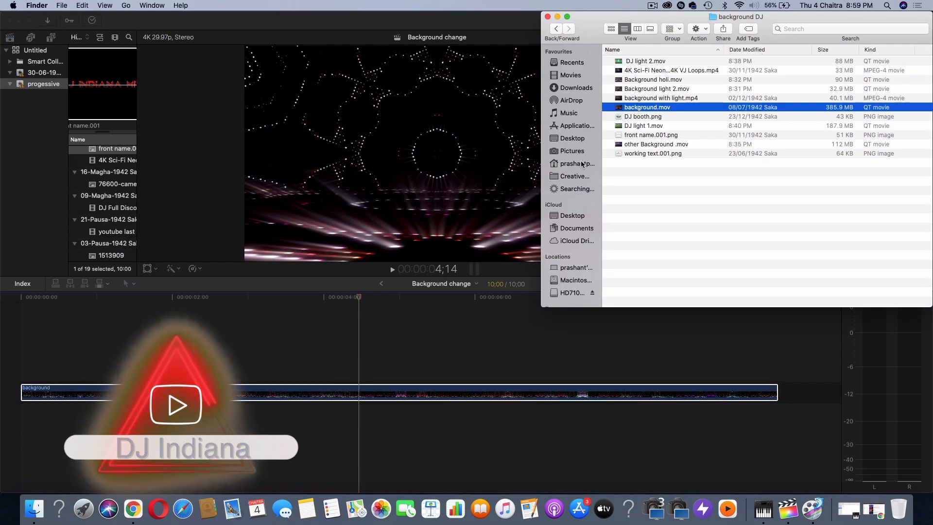
click(638, 126)
key(space)
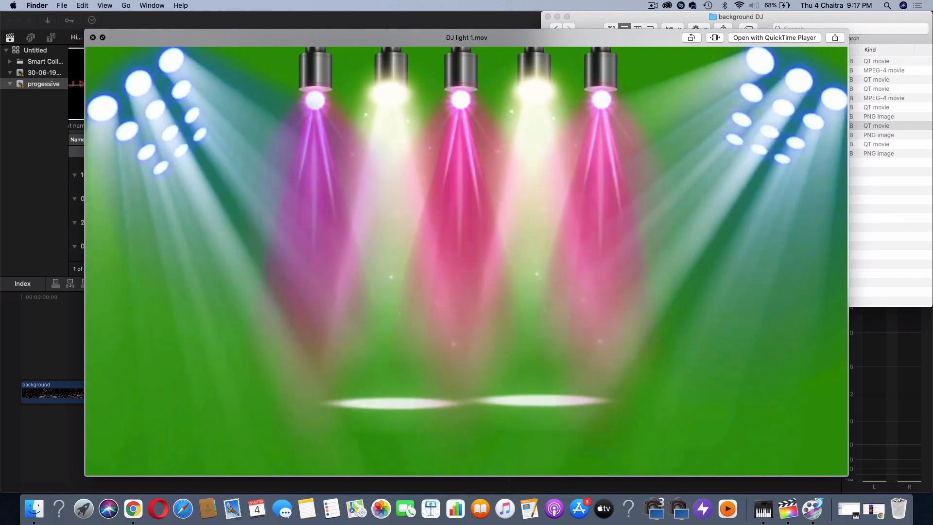
key(space)
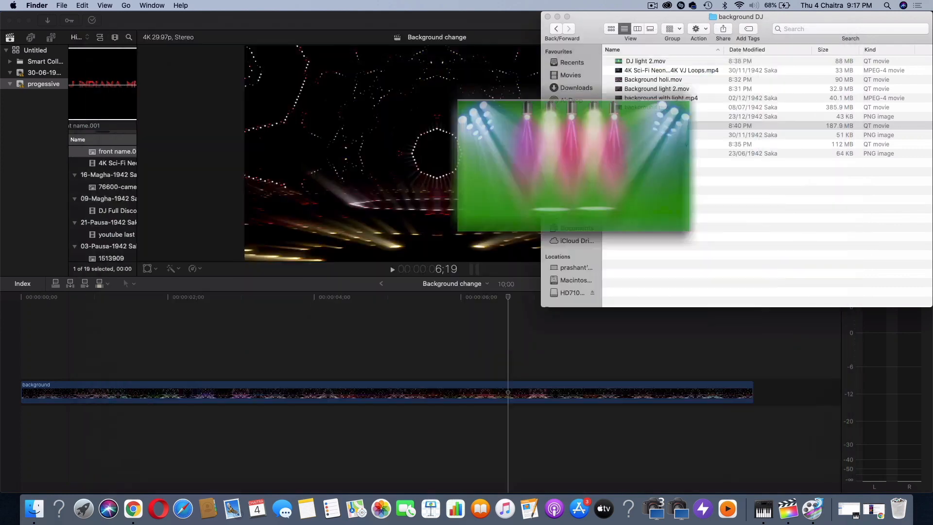
drag(624, 126, 3, 347)
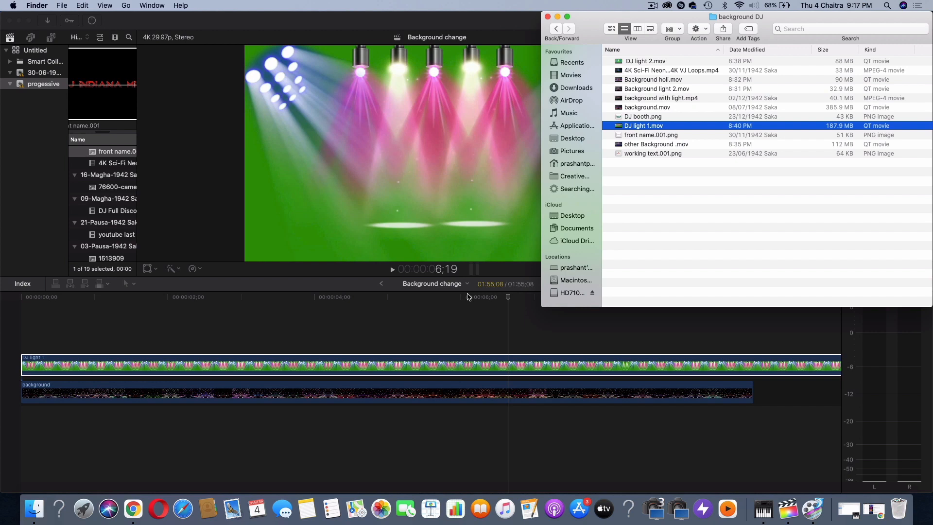
Apply the Keyer effect to the DJ light 1 clip and check the composite near the 3-second mark
click(467, 296)
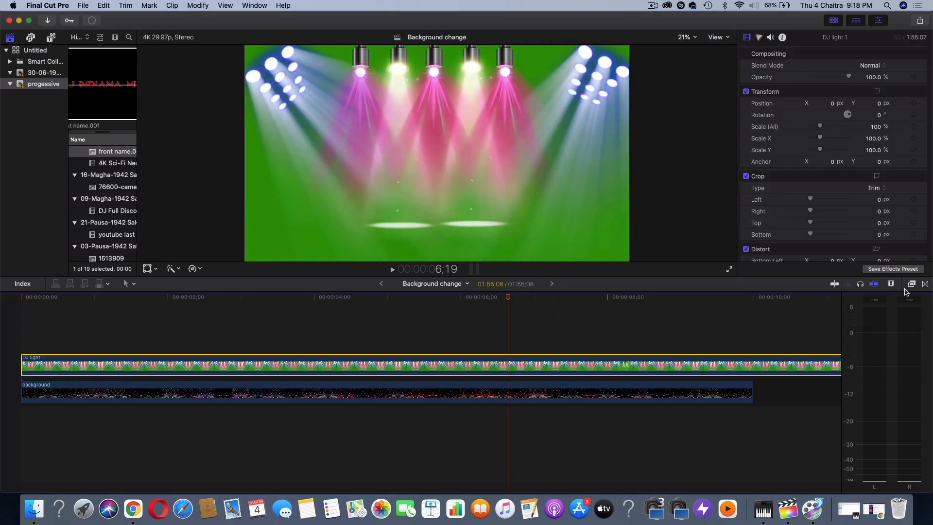
click(911, 283)
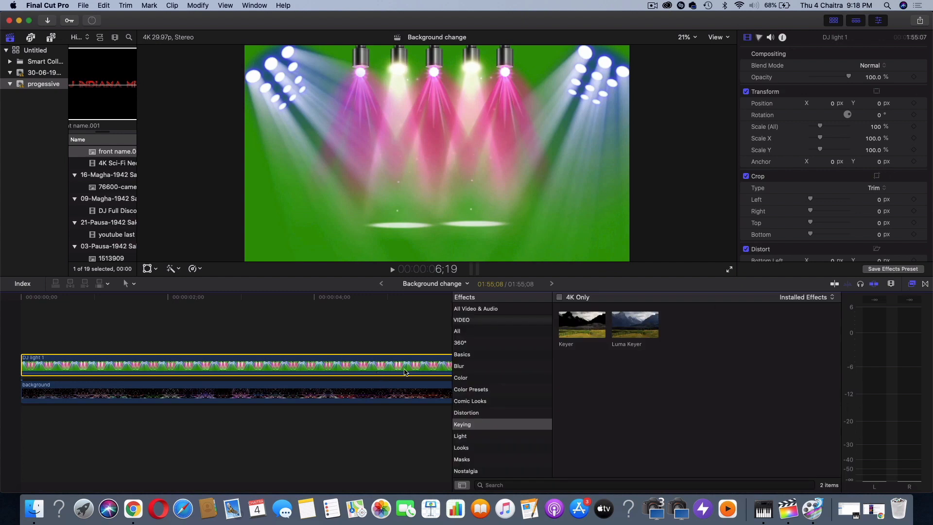
click(575, 331)
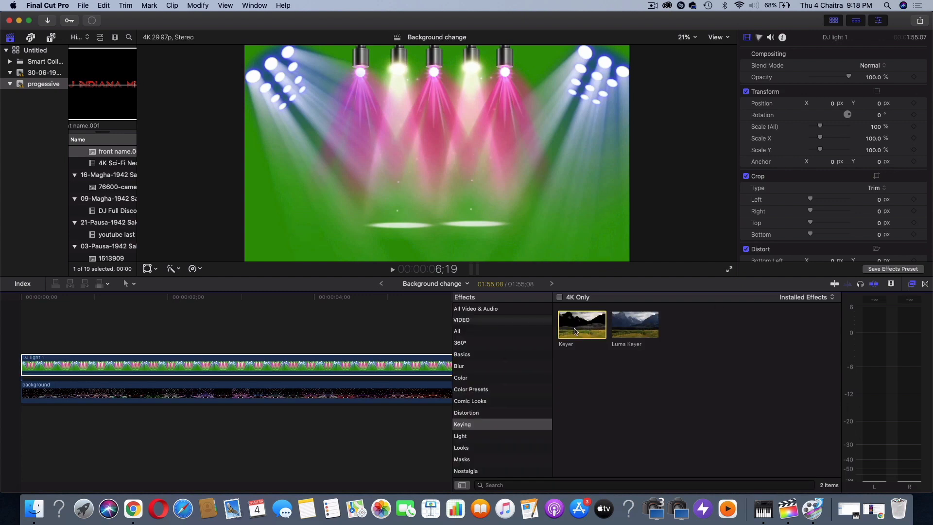
double_click(575, 331)
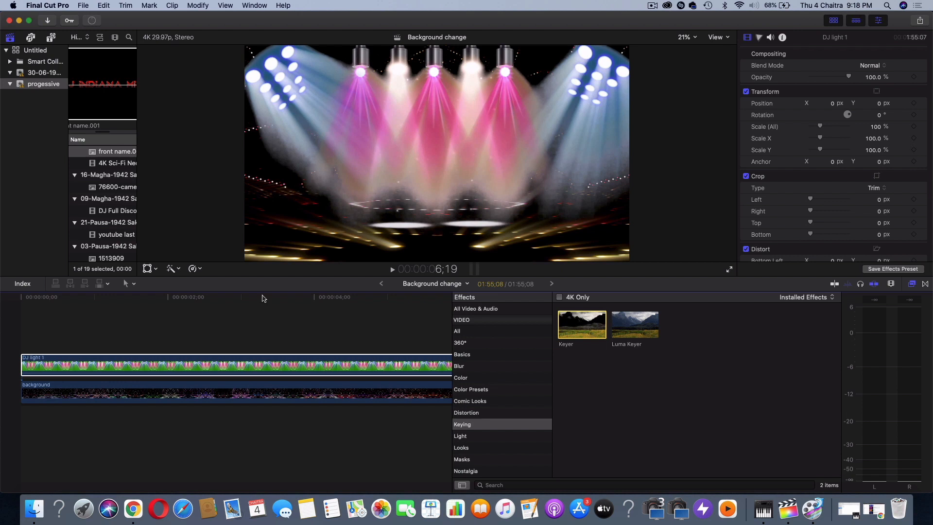
click(263, 298)
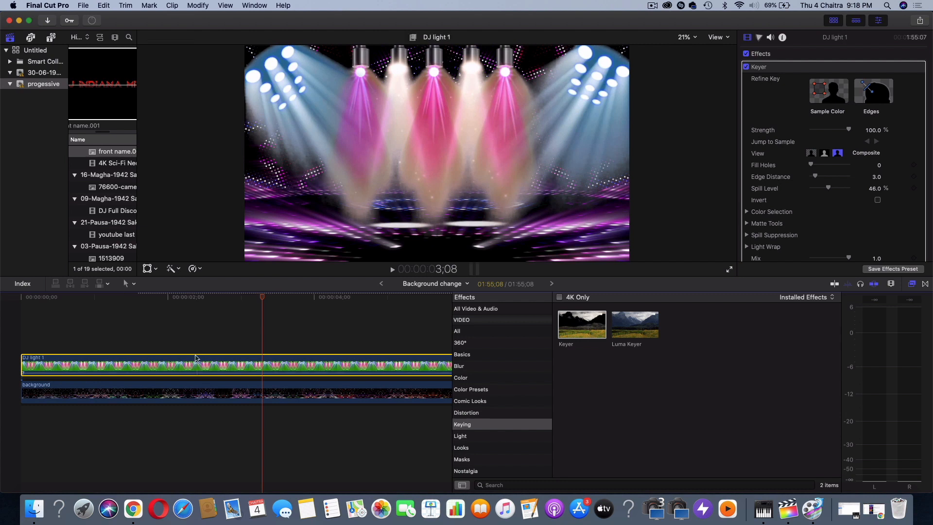
Open OBS and add a new media source named back111 to Scene 3
click(83, 509)
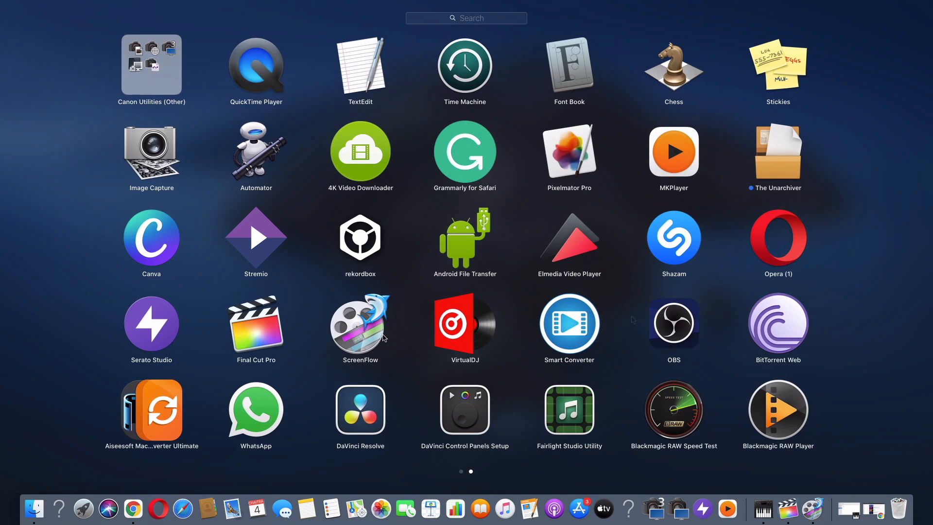
click(678, 318)
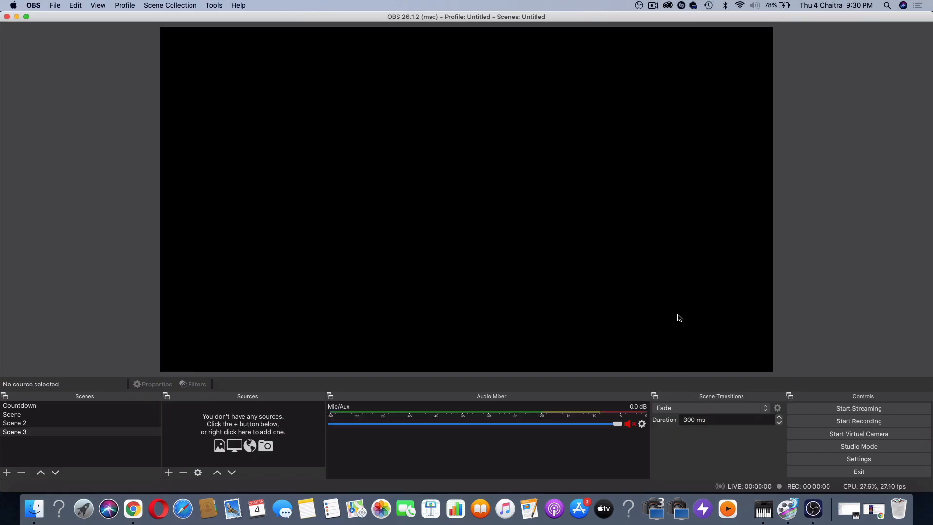
click(168, 472)
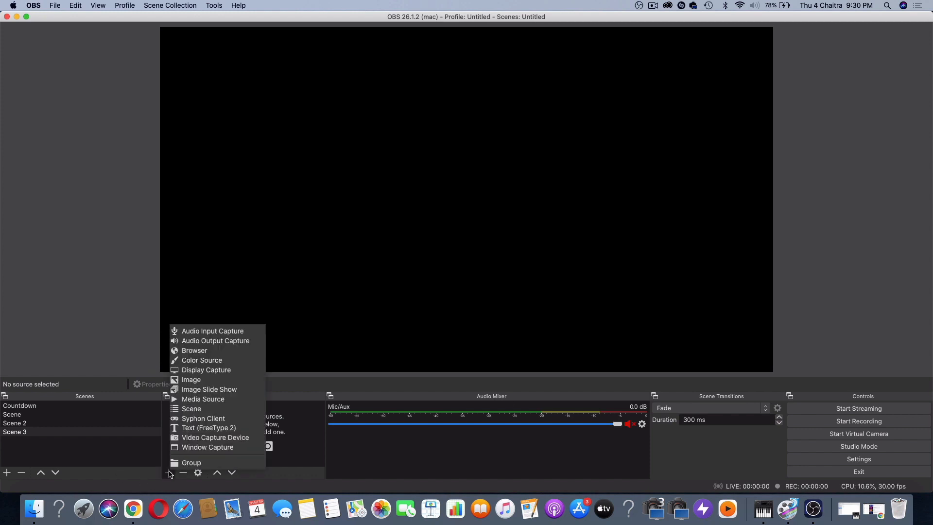
click(199, 399)
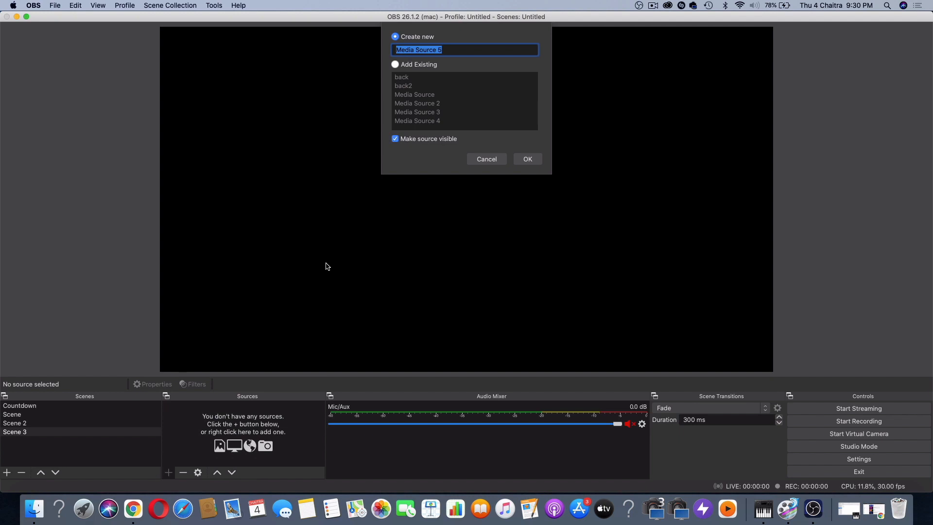
text(back111)
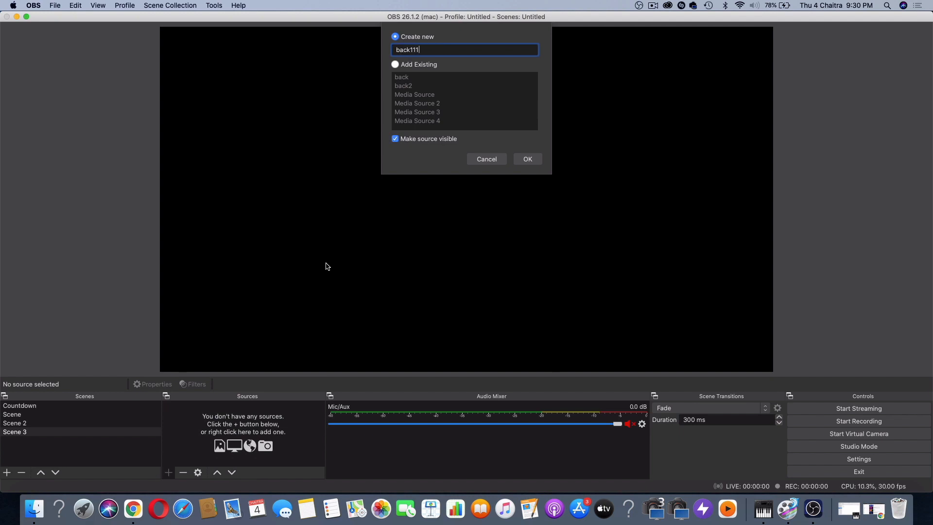
click(527, 159)
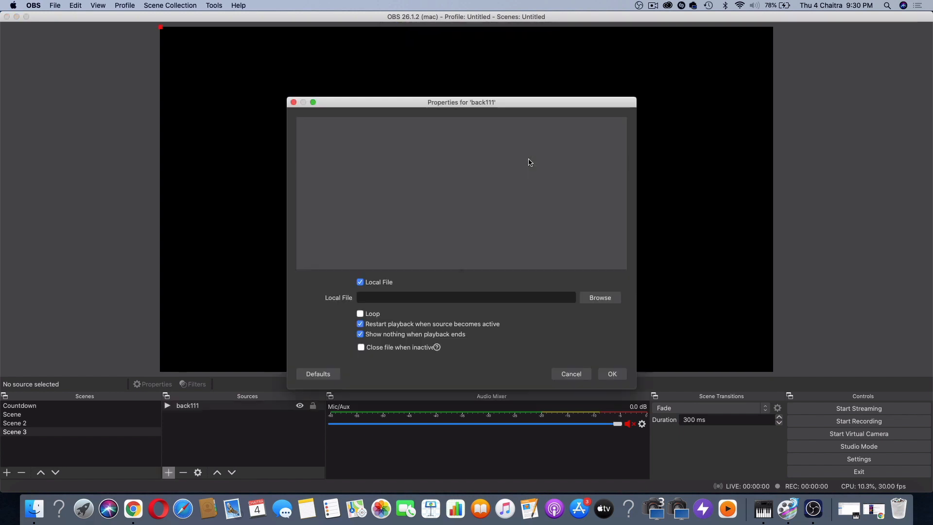
Load background.mov from the background DJ folder in Downloads into the back111 source, with looping enabled
click(602, 302)
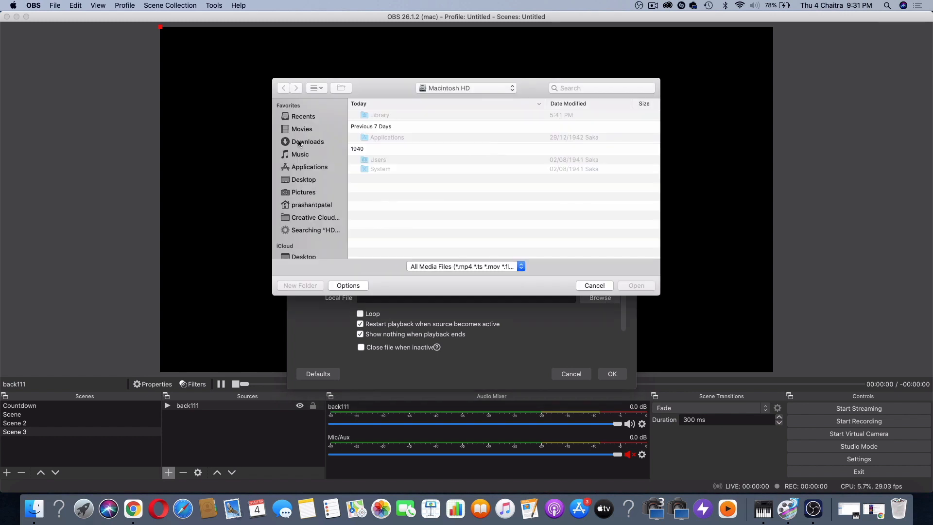
click(315, 143)
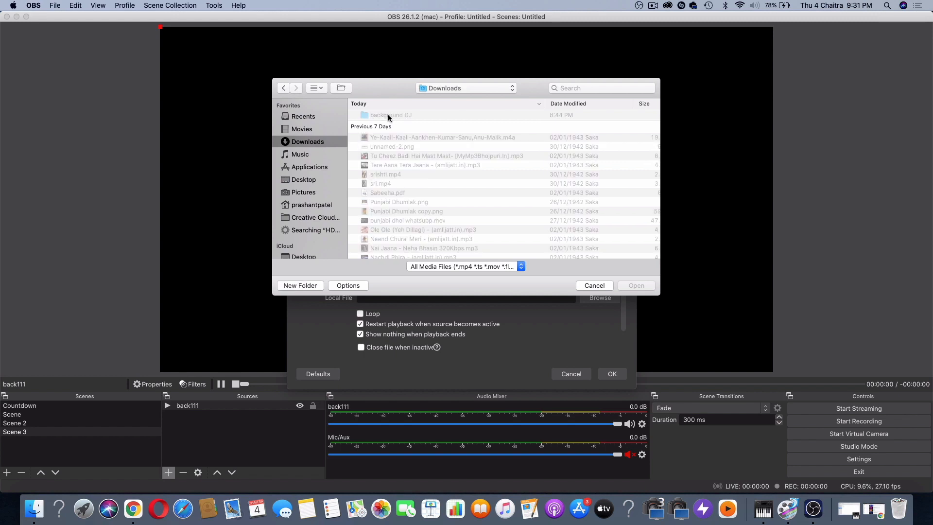
click(387, 115)
double_click(388, 114)
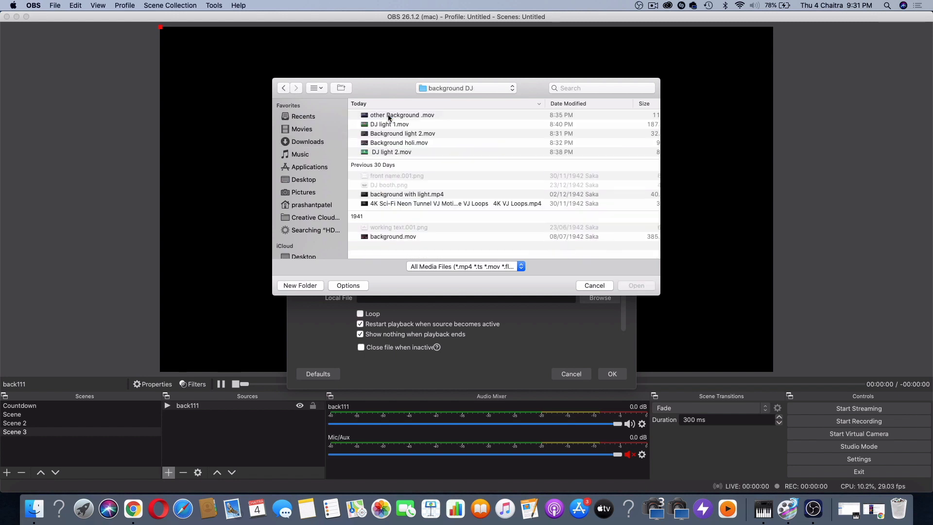
click(392, 236)
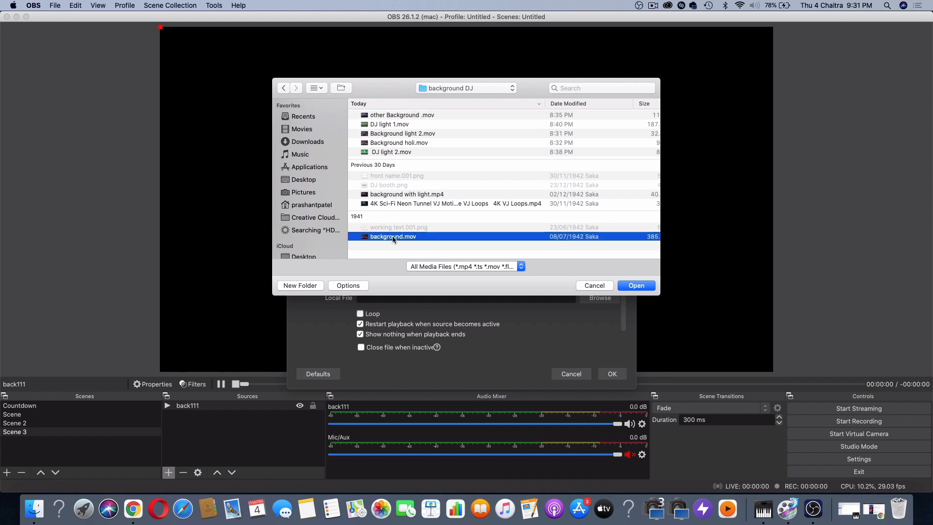
click(640, 290)
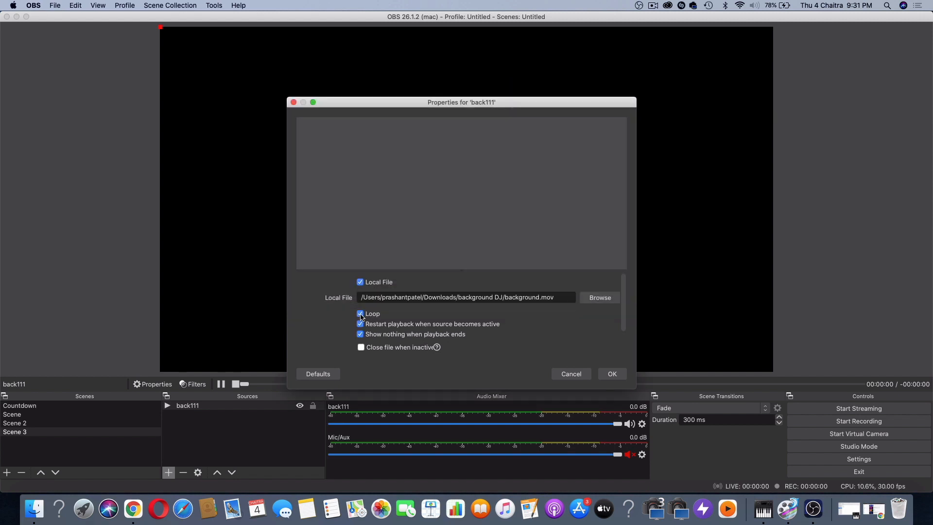
click(612, 373)
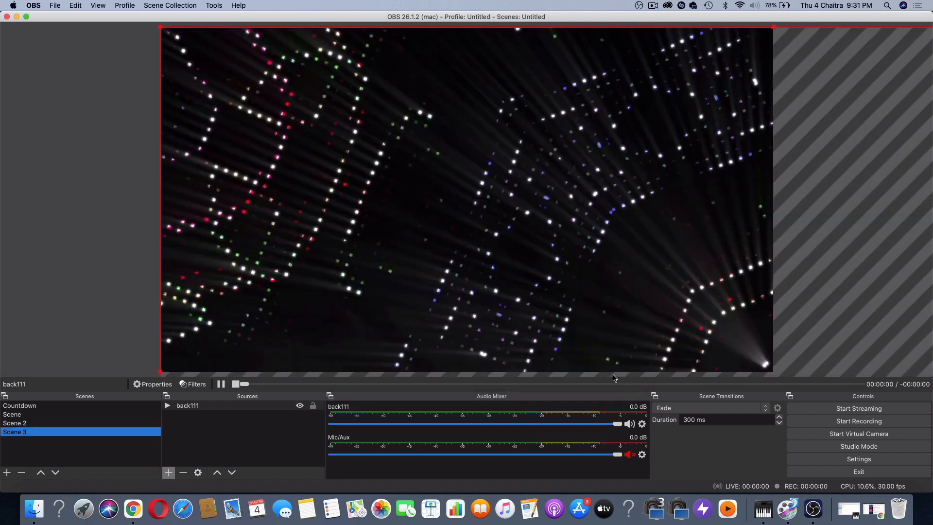
Scale and reposition the back111 video so that it fills the whole canvas
drag(159, 25, 271, 89)
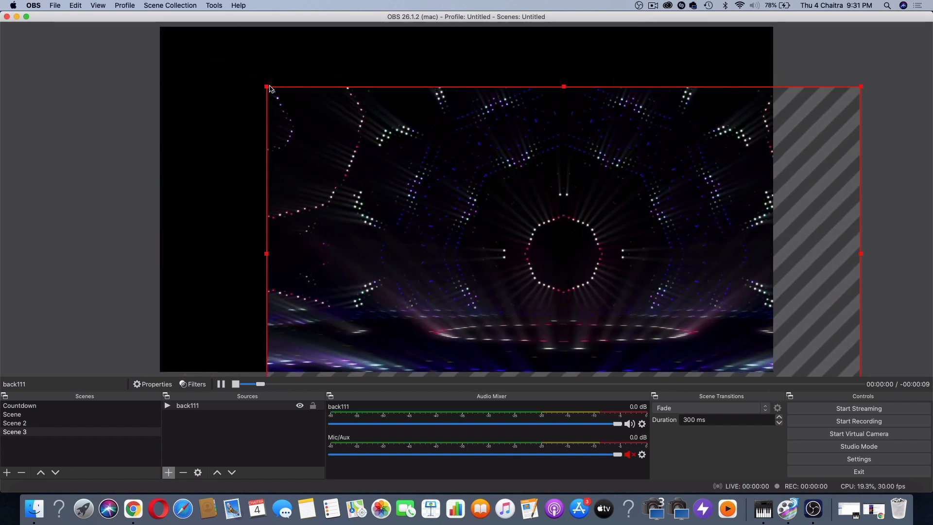
drag(307, 118, 201, 63)
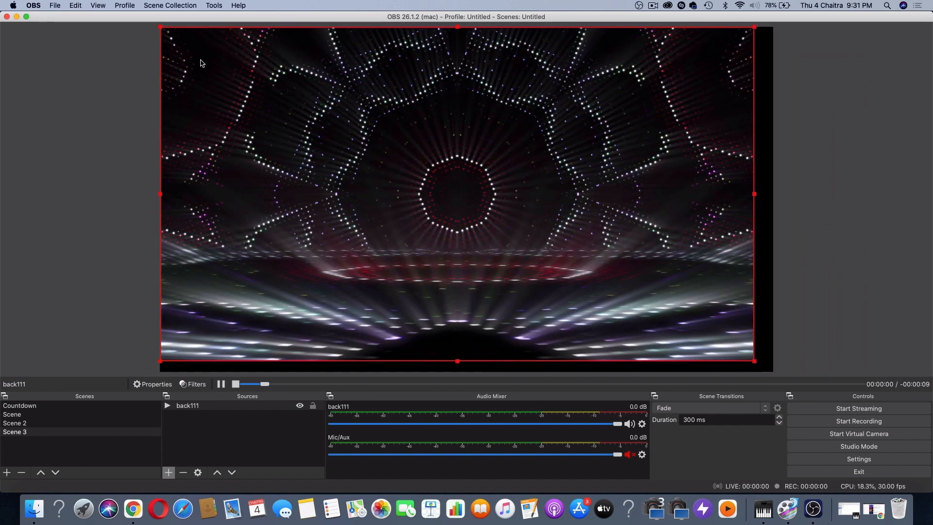
key(super+f)
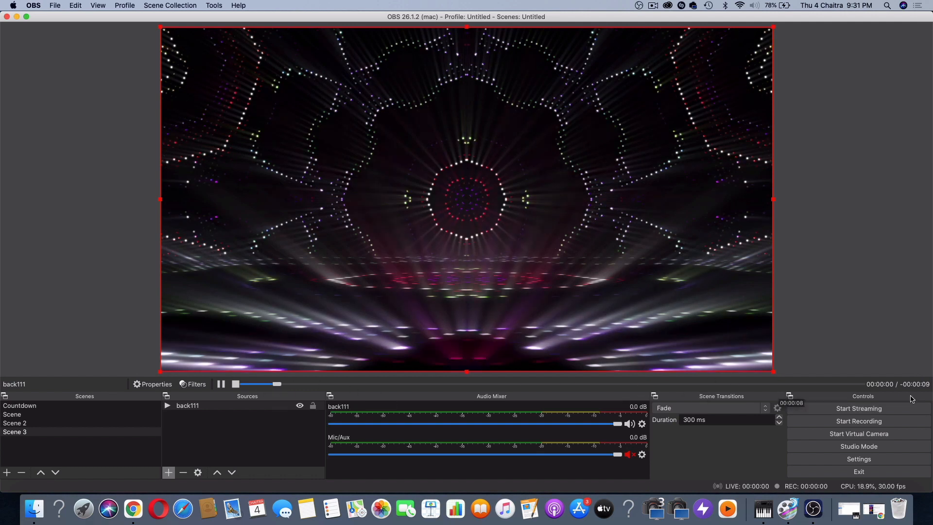
Add a new media source named light to Scene 3
click(168, 472)
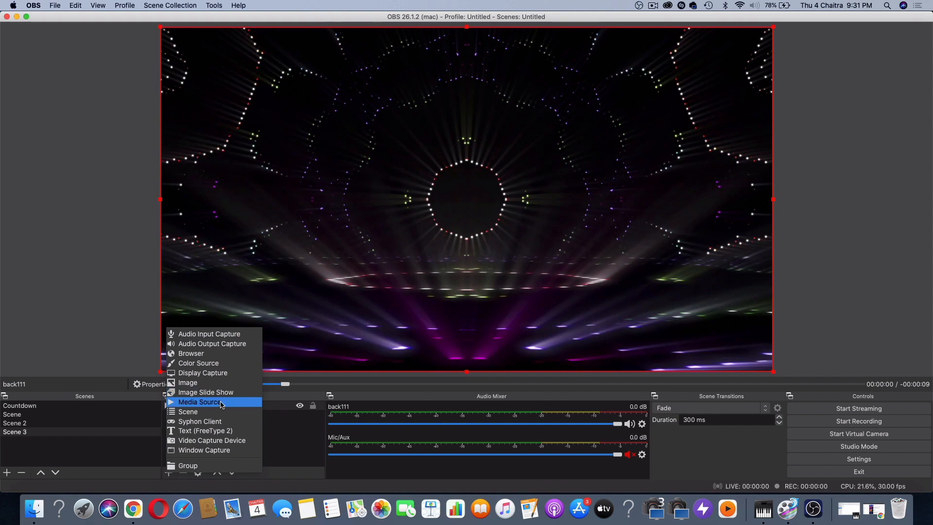
click(221, 403)
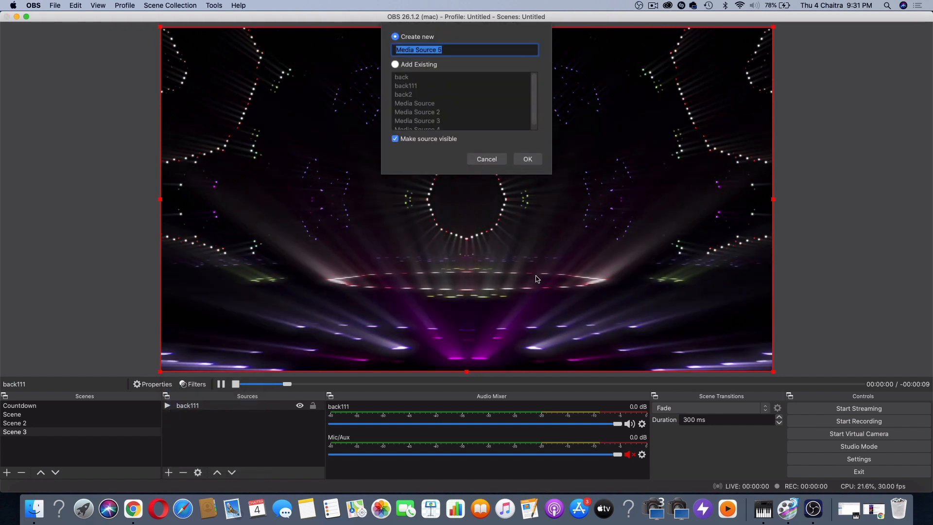
text(light)
key(Return)
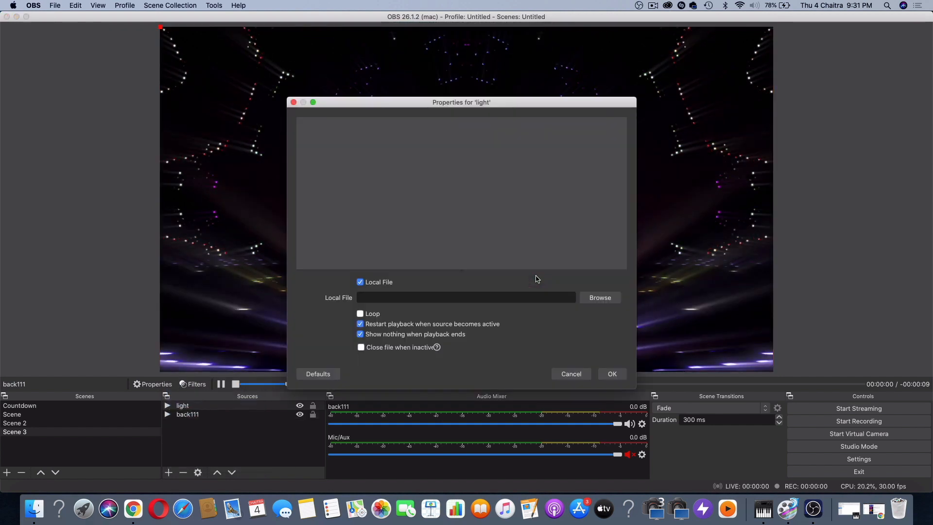
Load DJ light 1.mov from the background DJ folder into the light source, with looping enabled
click(600, 297)
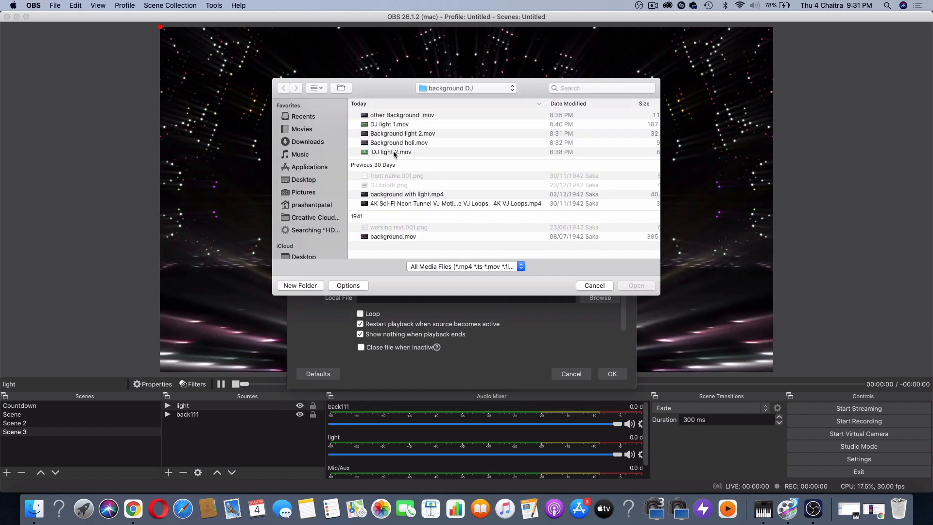
click(391, 123)
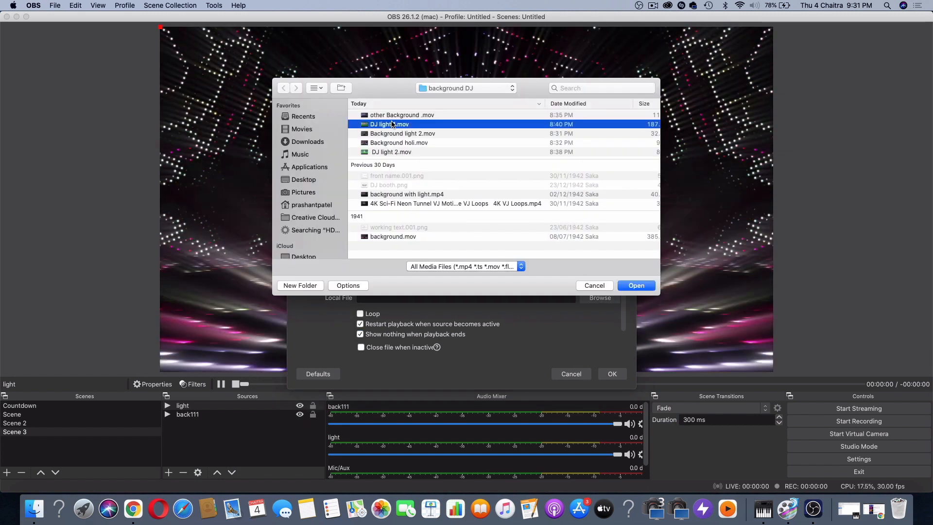
click(634, 285)
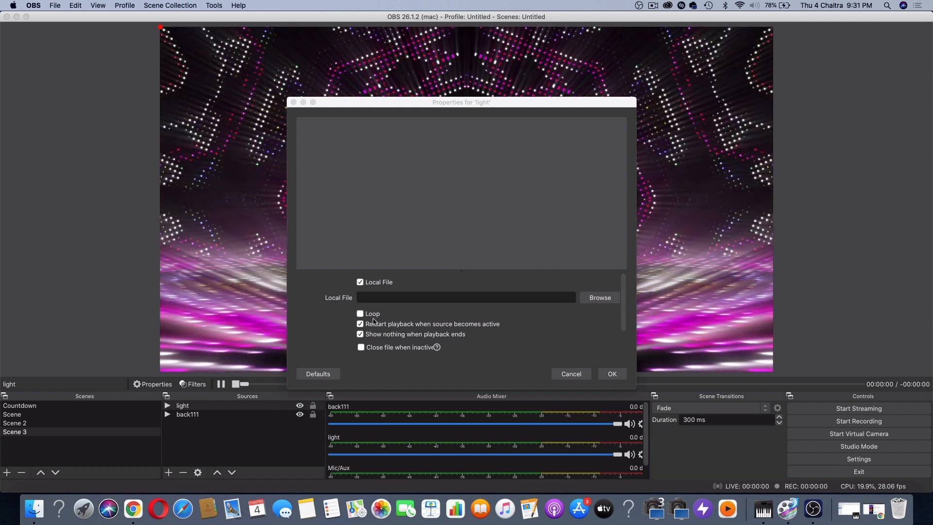
click(612, 374)
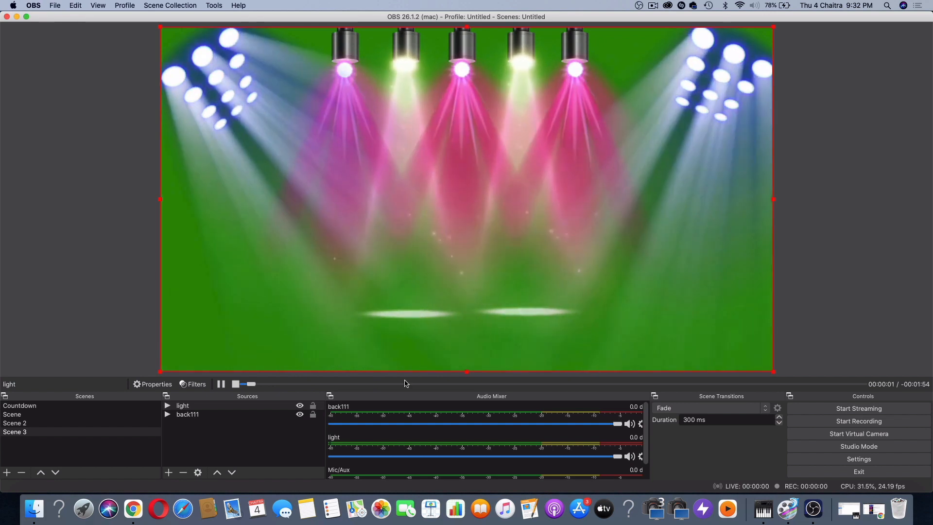
Add a Chroma Key effect filter to the light source, keeping the default filter name
right_click(238, 409)
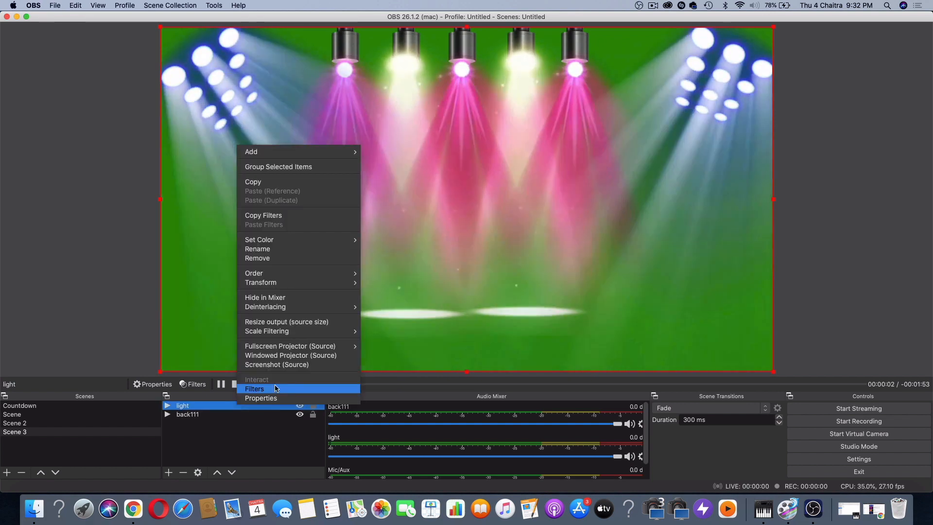
click(275, 388)
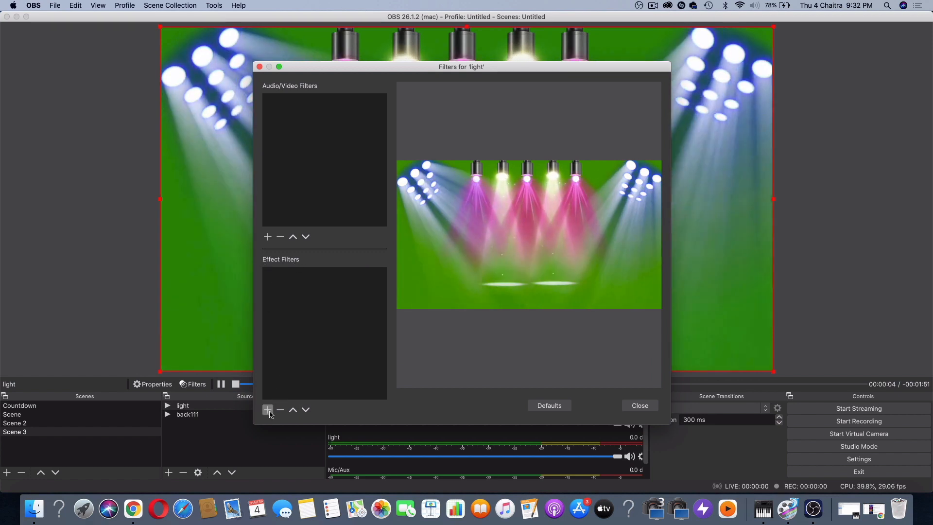
click(268, 410)
click(306, 321)
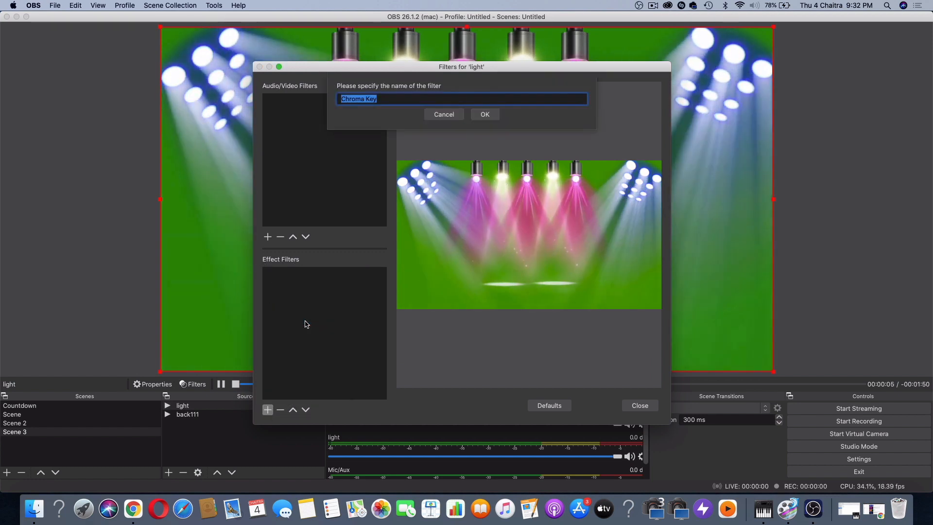
click(485, 114)
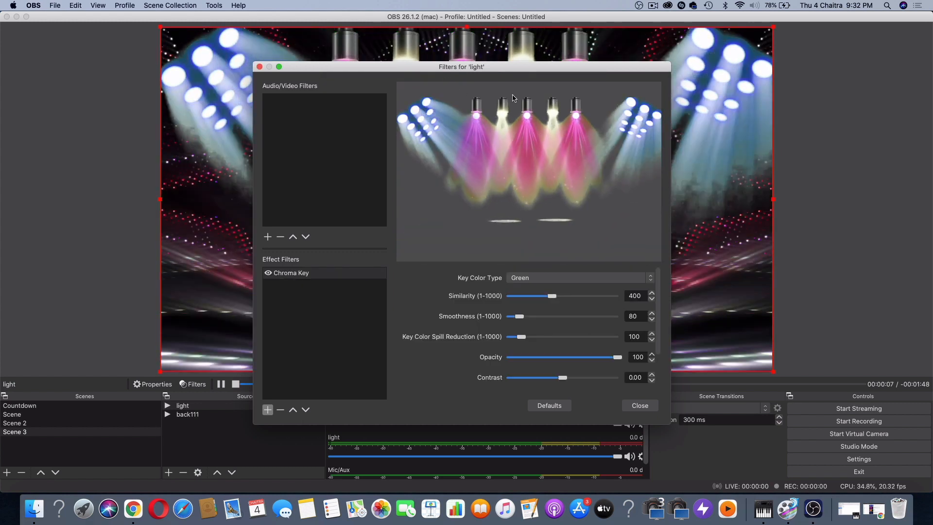
Tune the light source's Chroma Key to similarity 465, smoothness 228, key color spill reduction 181 and opacity 79
drag(422, 71, 557, 164)
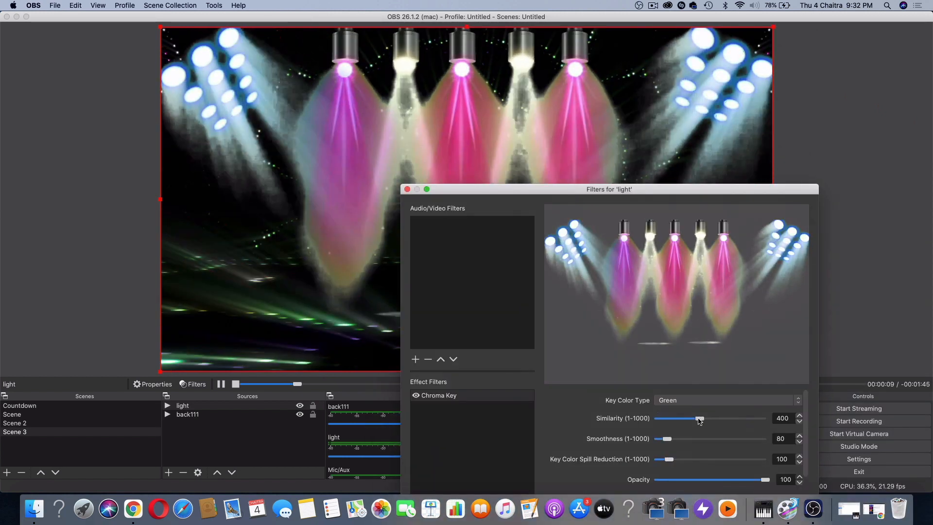
drag(699, 419, 698, 419)
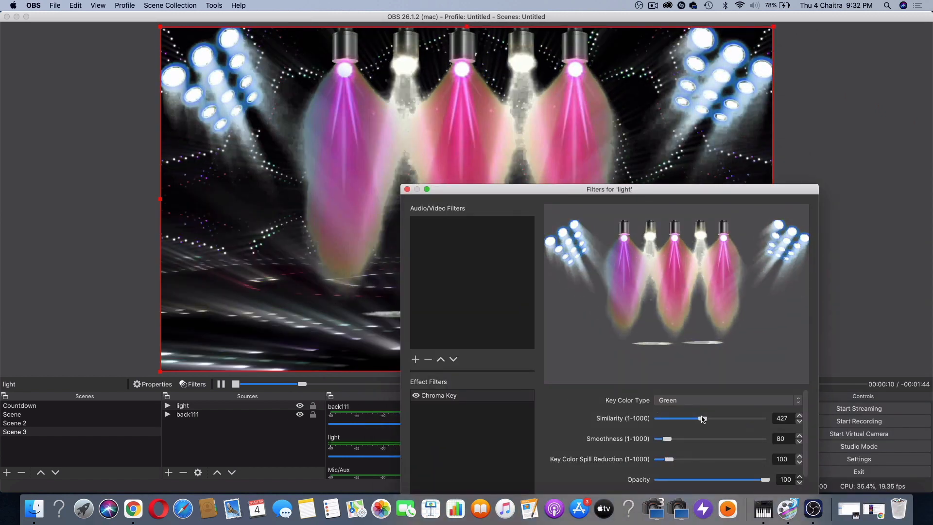
drag(669, 441, 677, 460)
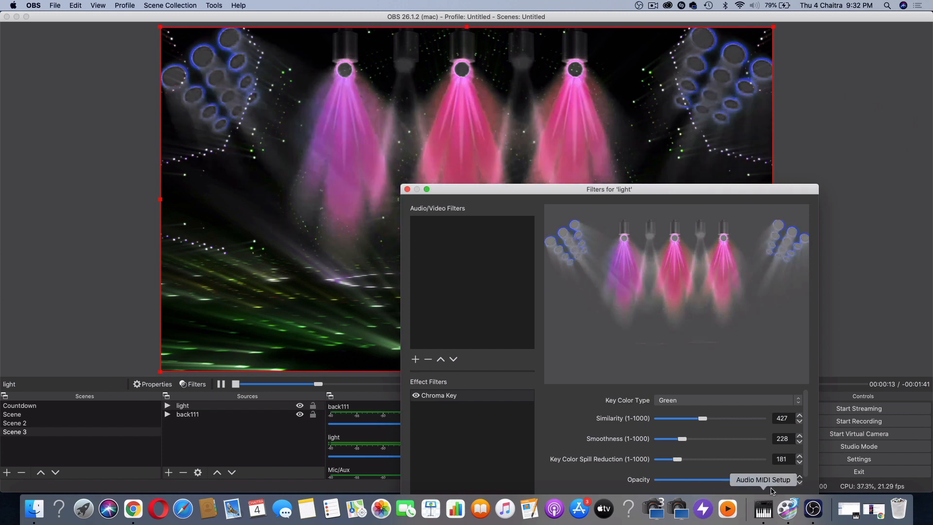
drag(766, 479, 746, 479)
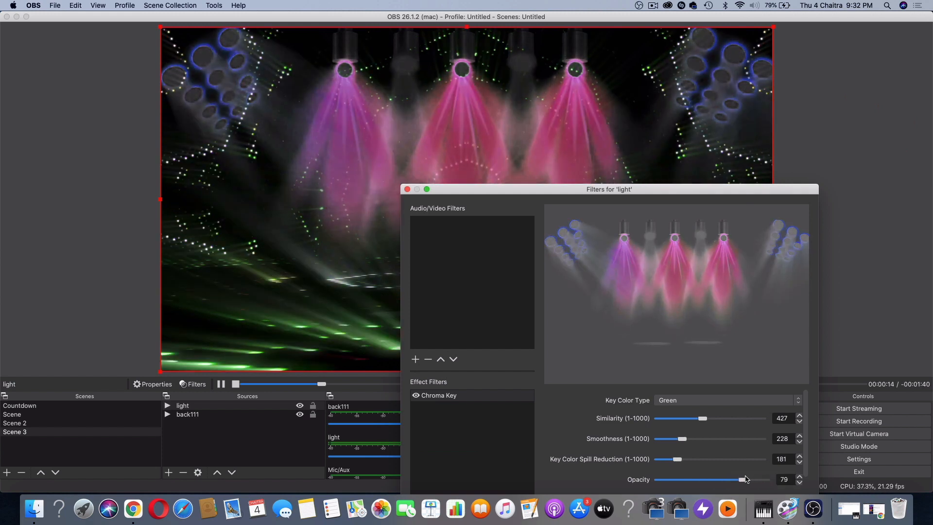
drag(704, 420, 707, 421)
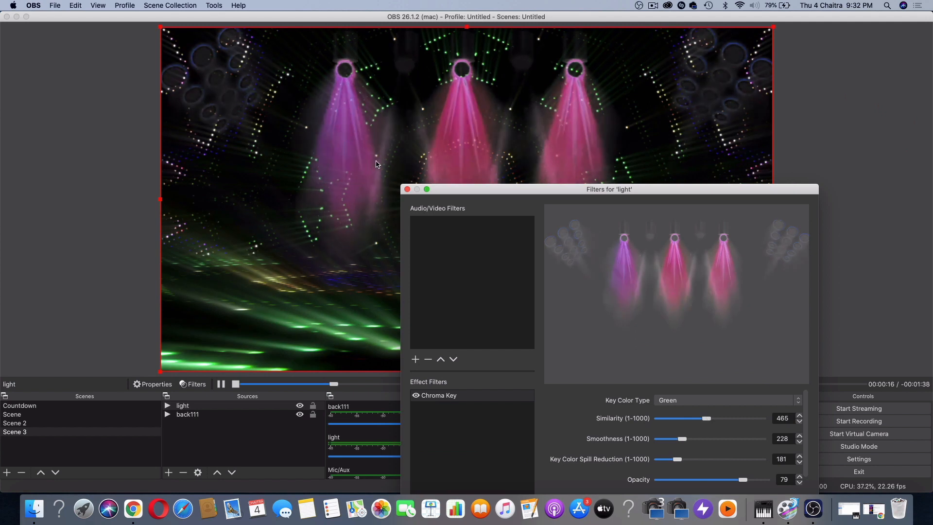
click(407, 189)
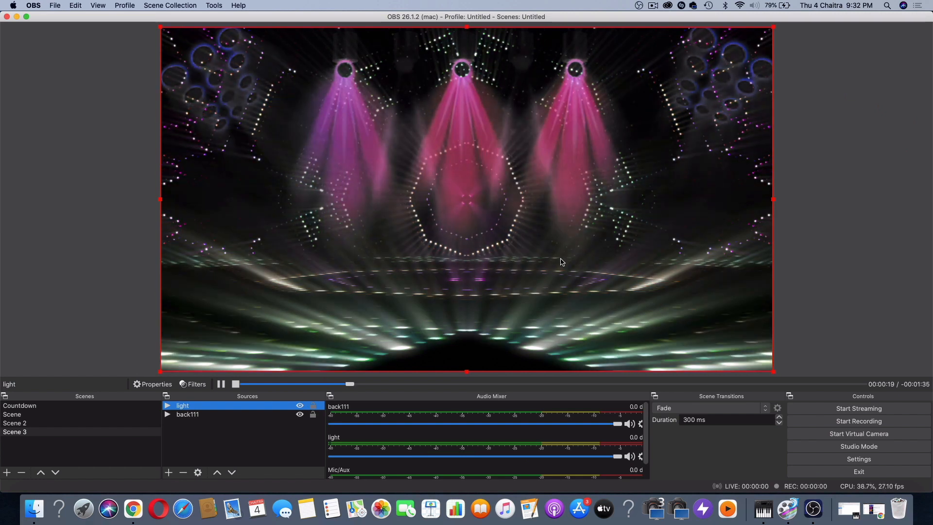
Add a new image source named pic to Scene 3
click(169, 473)
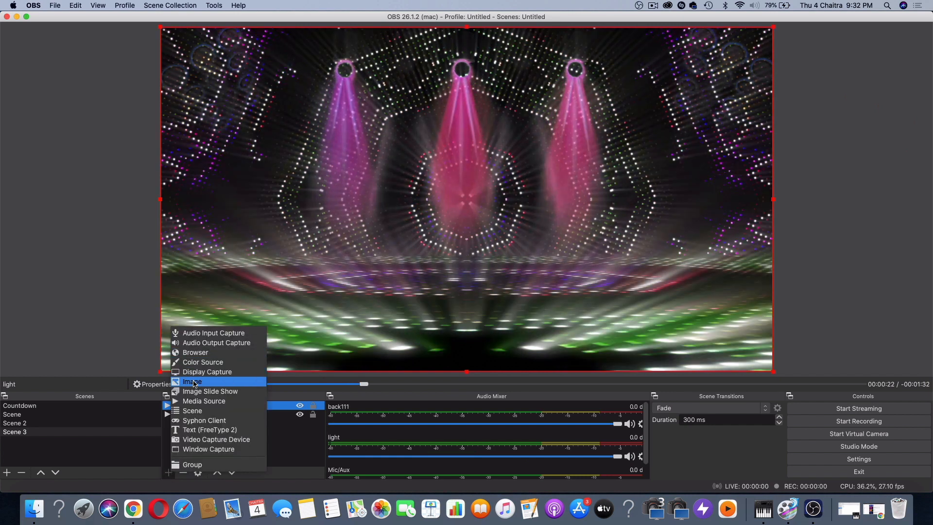
click(194, 383)
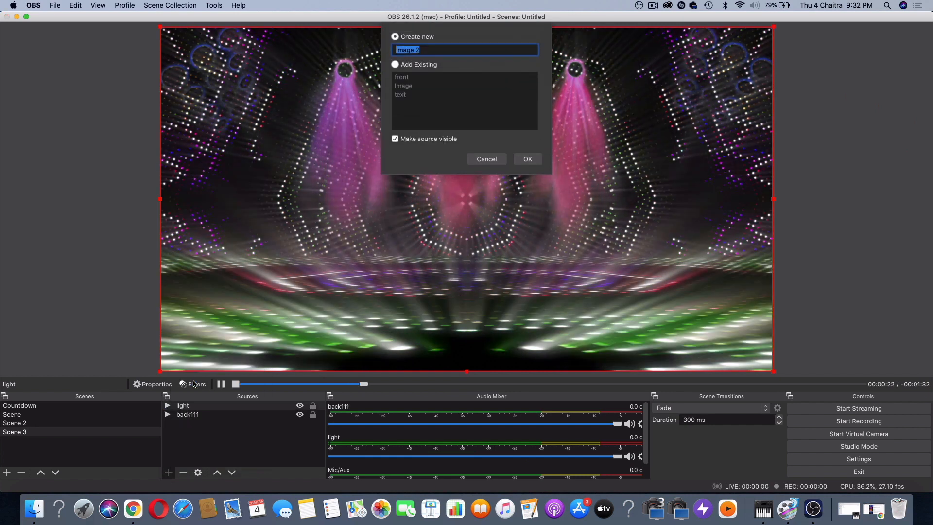
click(524, 158)
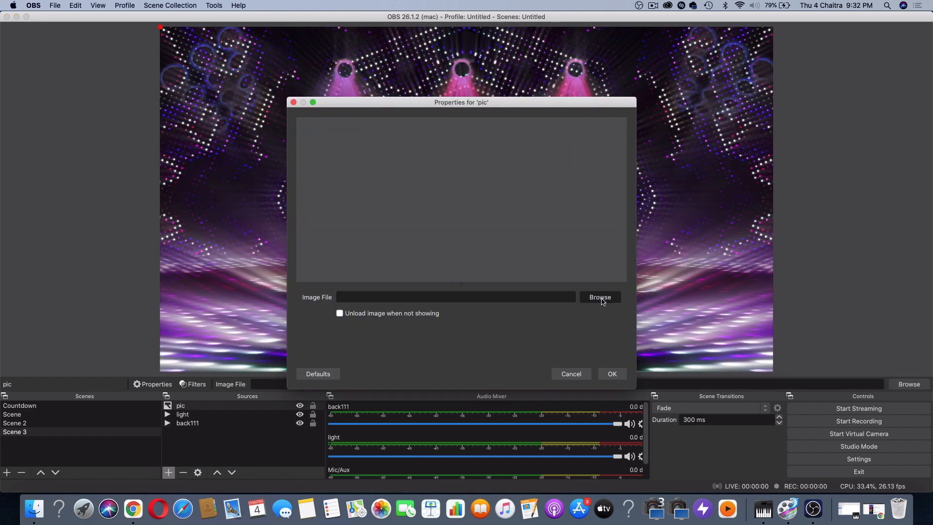
Preview working text.001.png in the background DJ folder and load it into the pic source
click(601, 299)
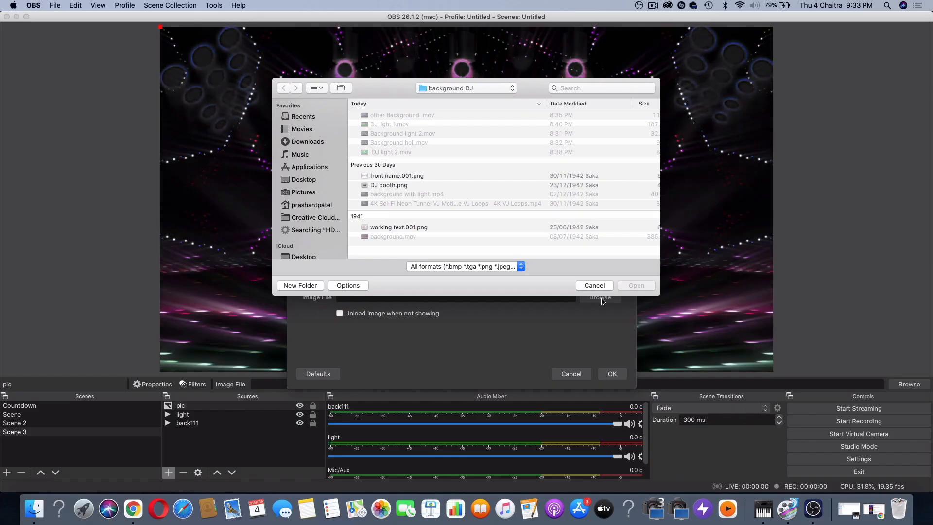
click(403, 227)
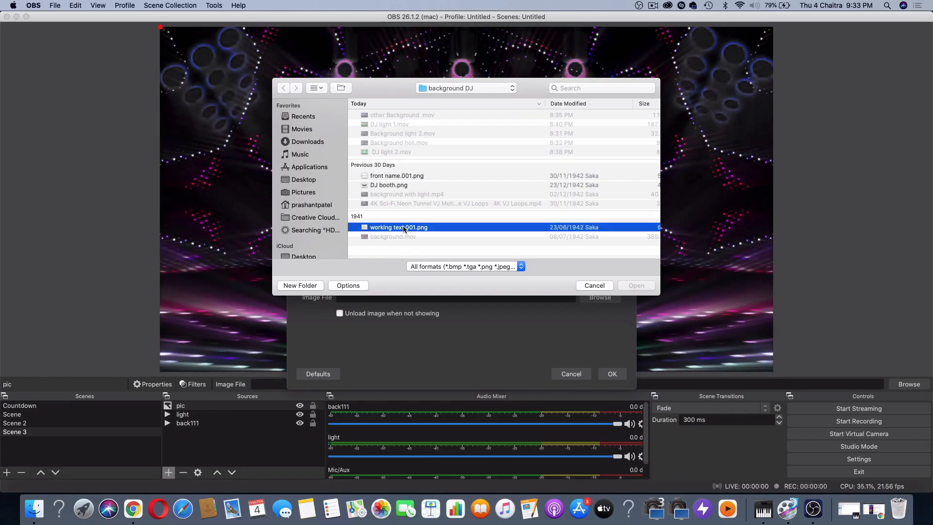
key(space)
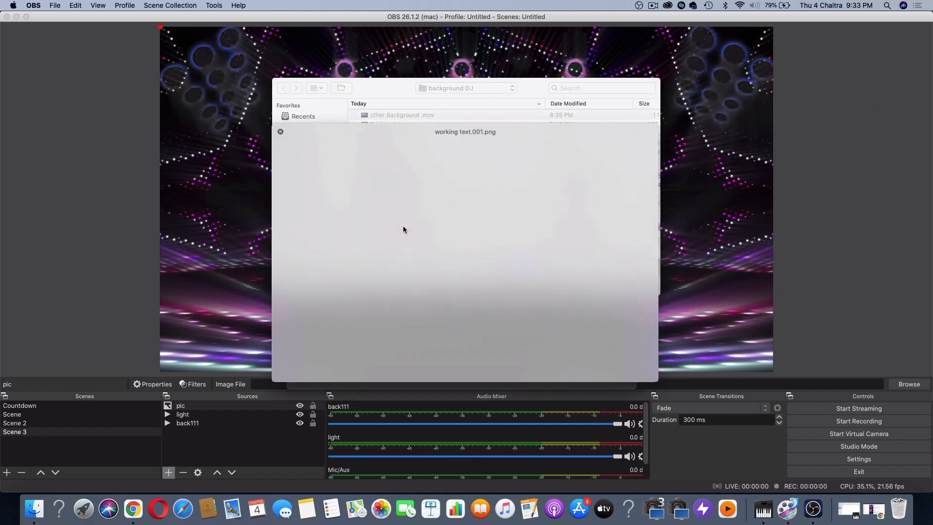
key(space)
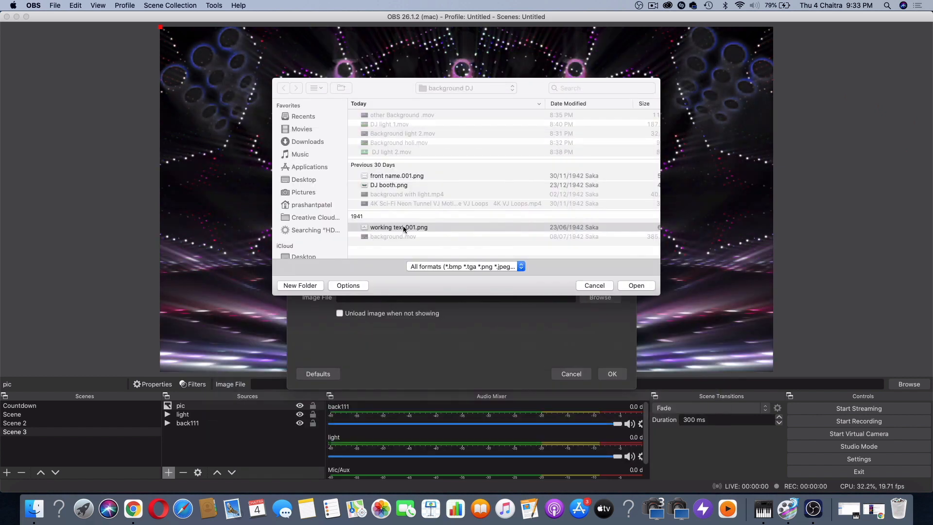
click(635, 287)
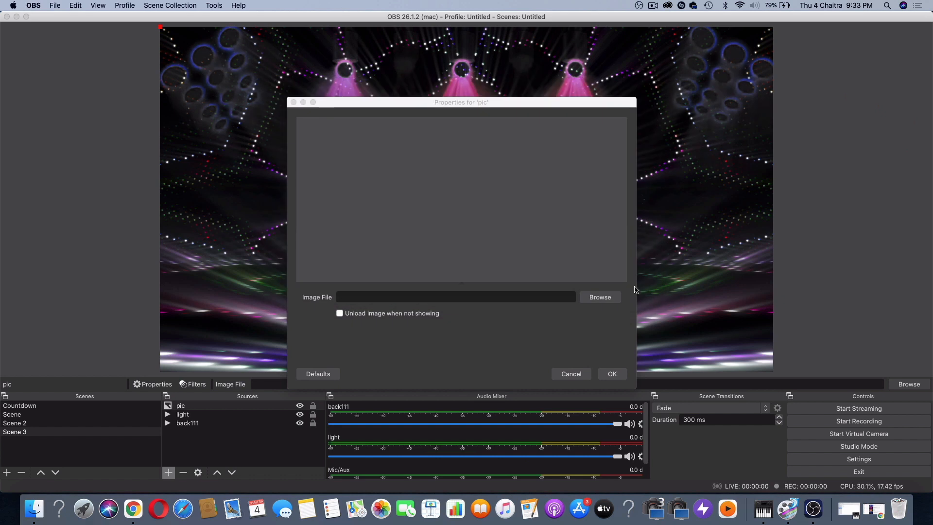
click(612, 374)
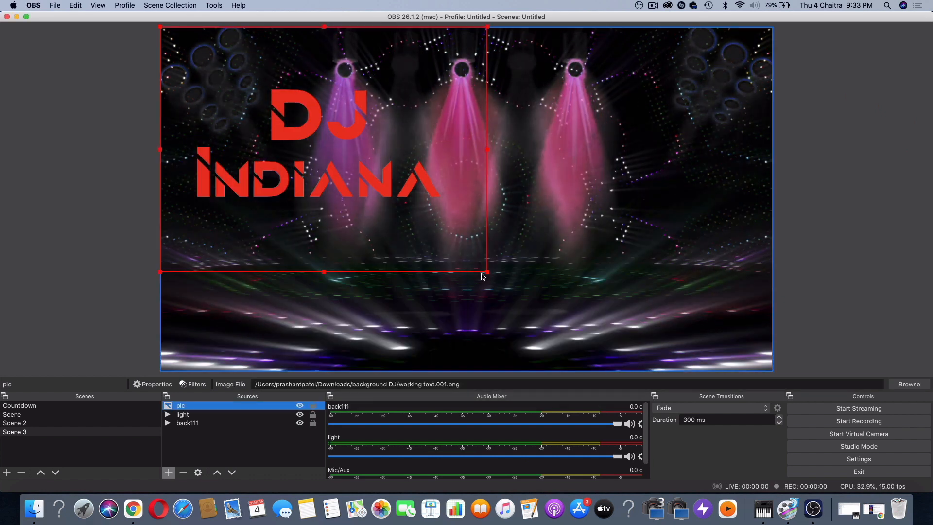
Shrink the DJ Indiana logo into the canvas's upper-left corner and place the pic source directly below light in the stacking order
drag(486, 273, 281, 83)
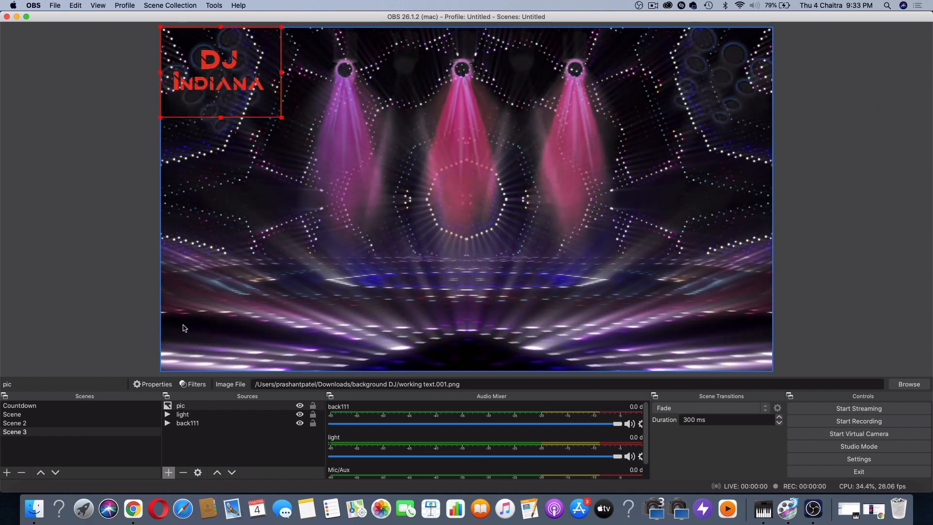
click(182, 407)
drag(183, 407, 184, 418)
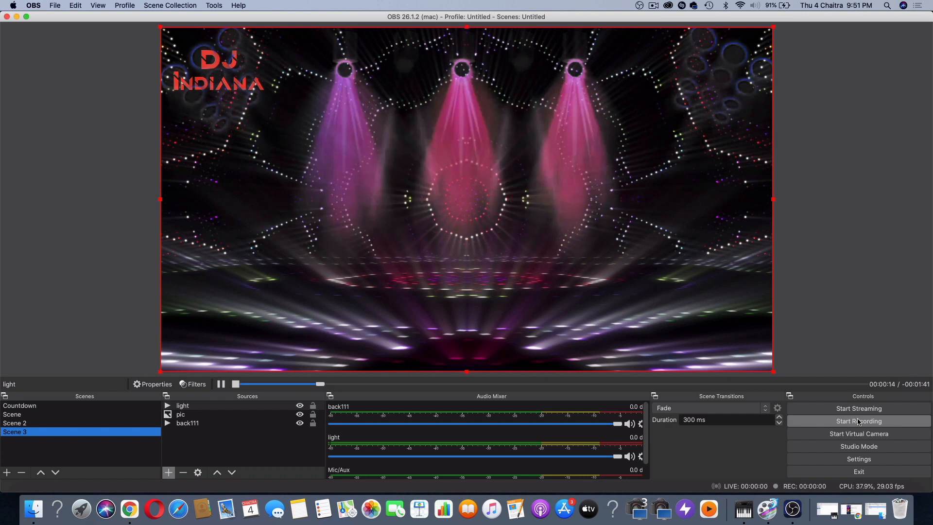
Look at the DJ booth composition in Scene 2 for comparison and return to Scene 3
click(89, 423)
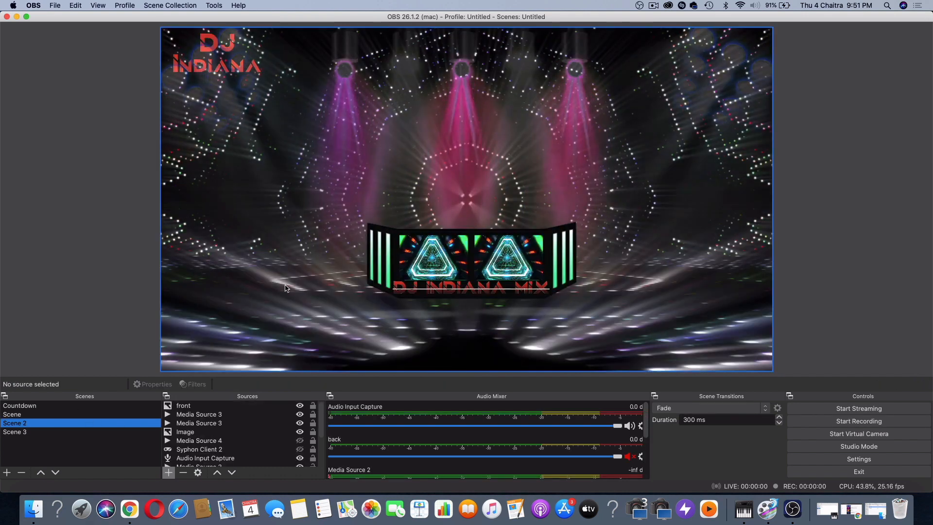
click(26, 432)
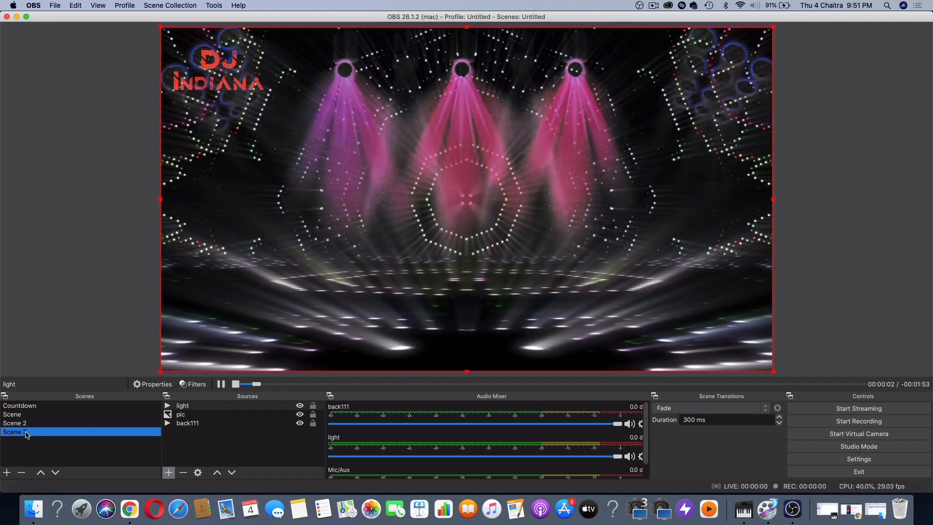
click(33, 509)
key(space)
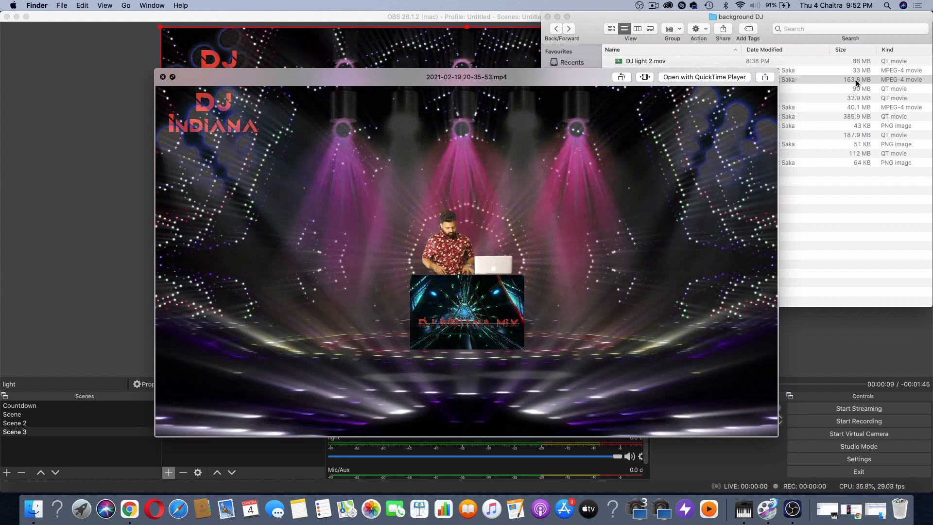
key(space)
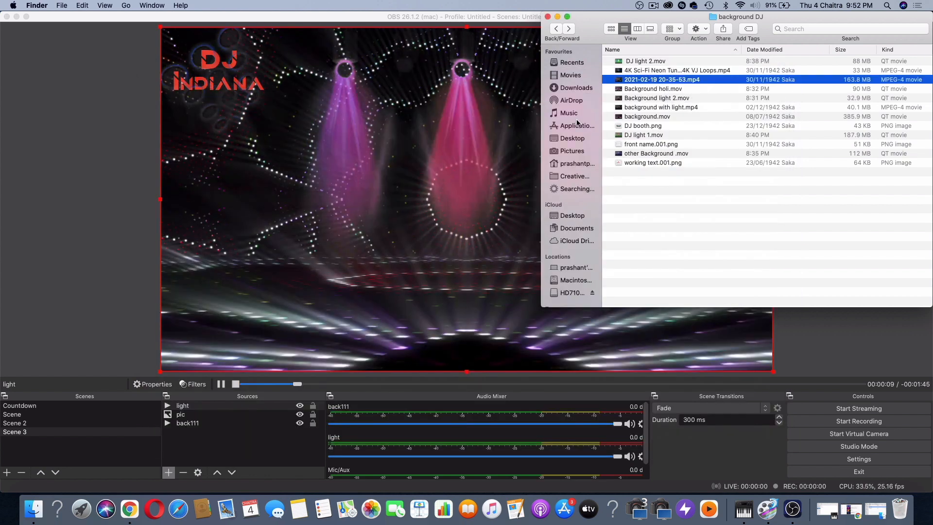
click(464, 135)
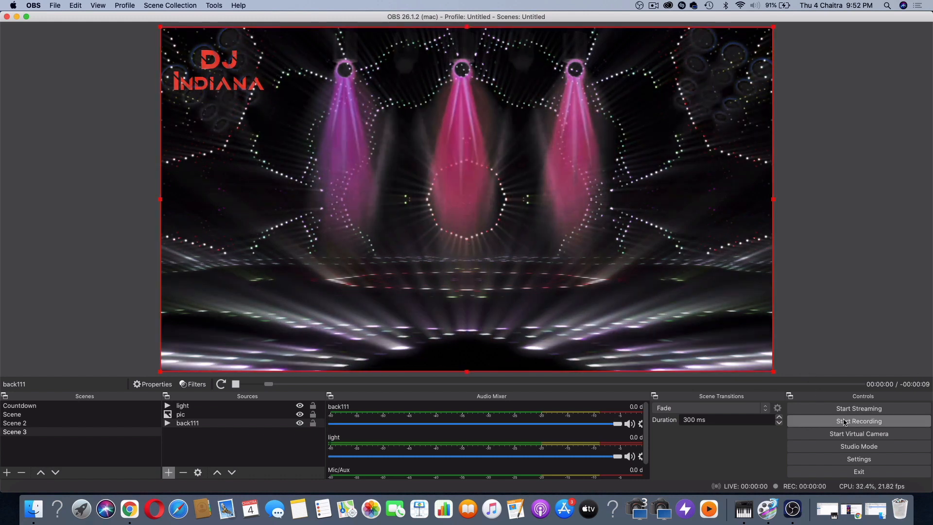
Switch to Finder and preview background with light.mp4 in the background DJ folder
click(41, 516)
click(659, 107)
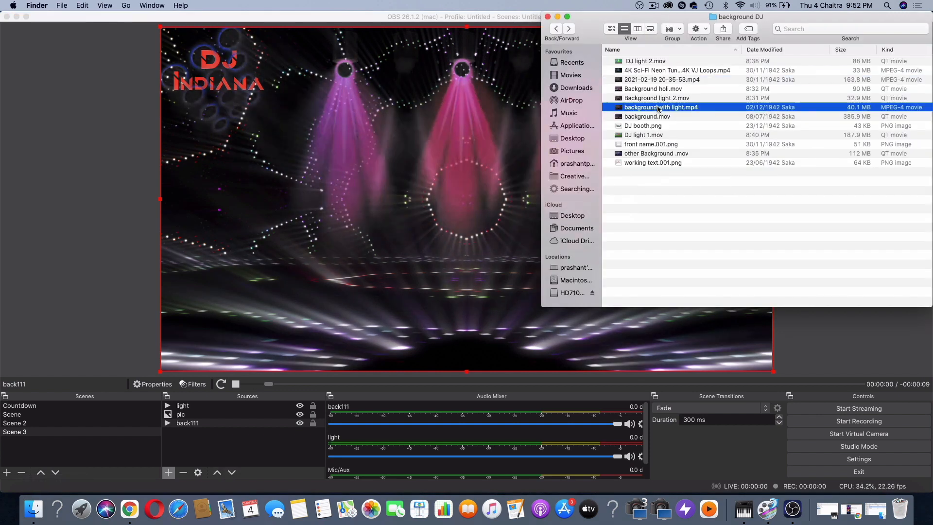
key(space)
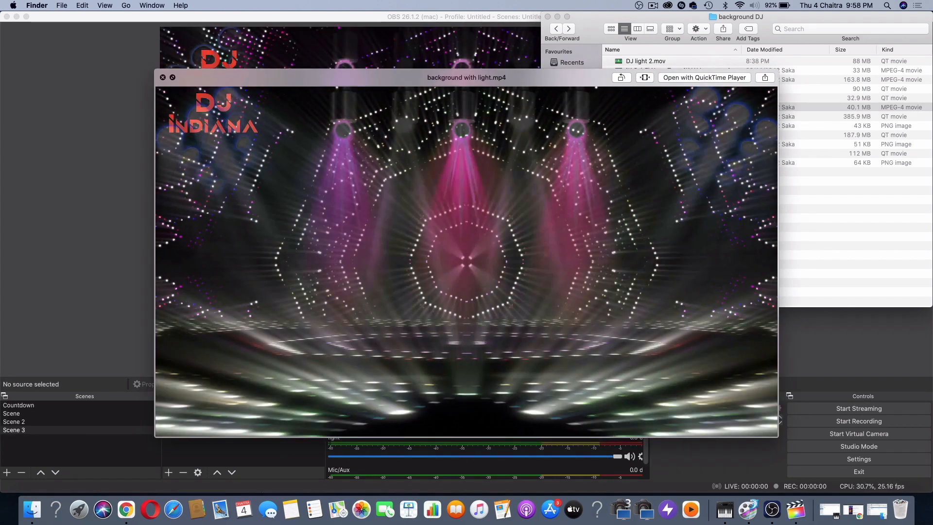
Close the OBS window and preview background with light.mp4 over the Final Cut Pro project
key(space)
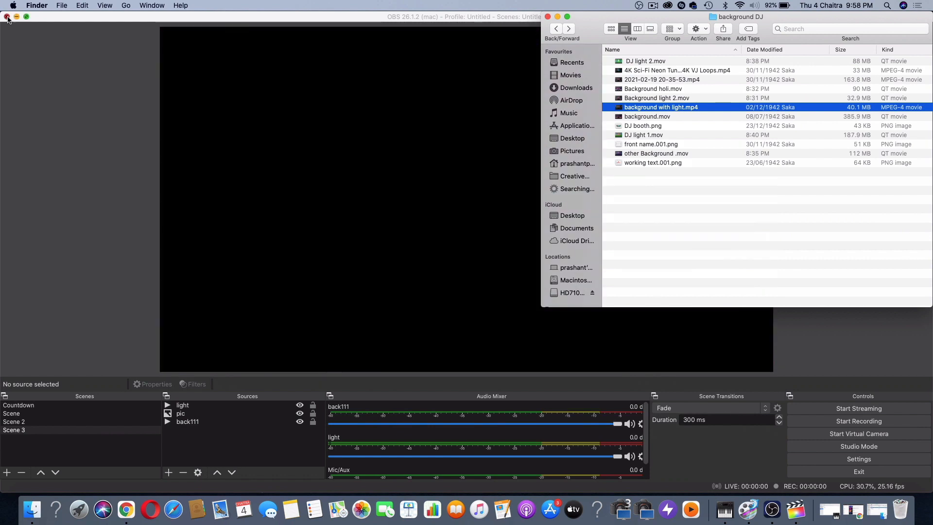
click(7, 17)
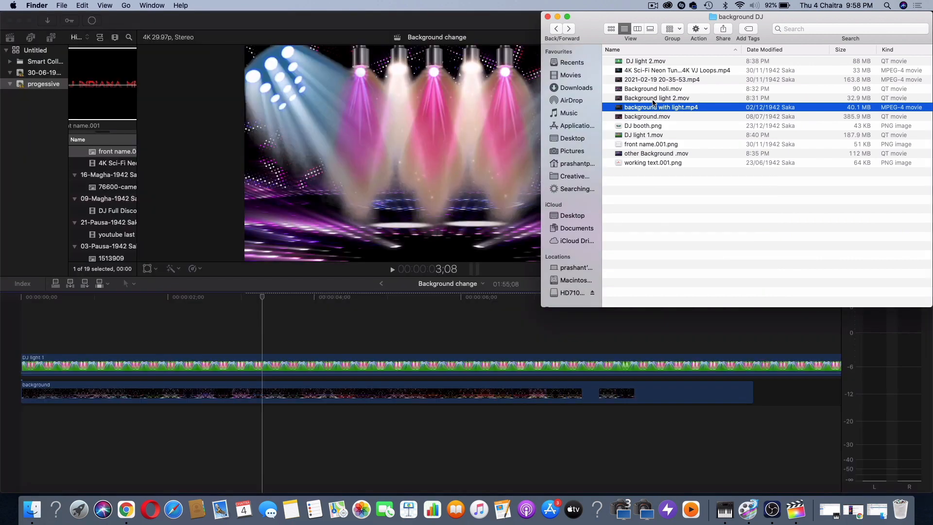
key(space)
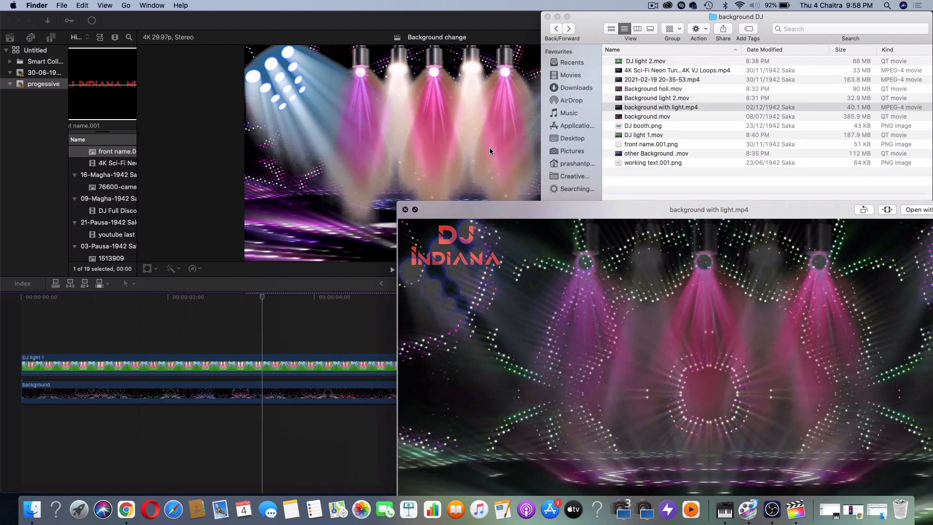
key(space)
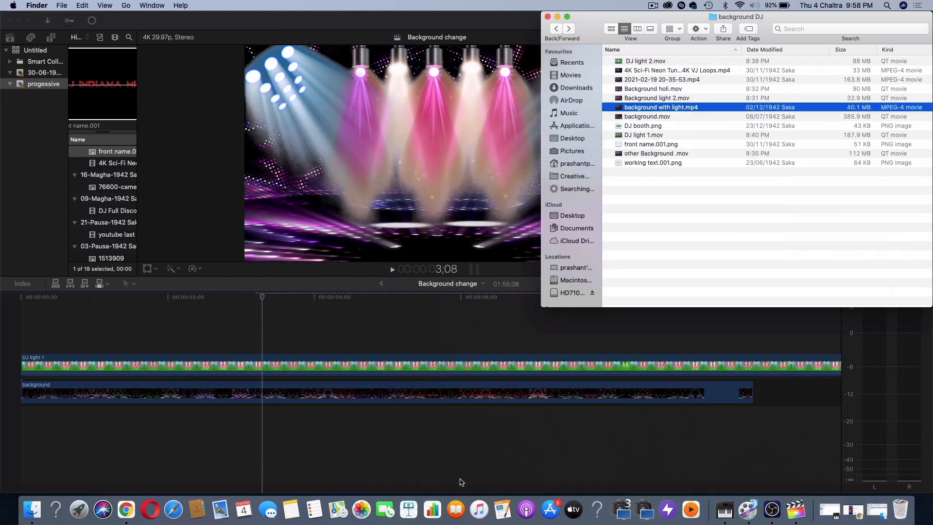
Remove the DJ light 1 and background clips from the timeline and place background with light.mp4 from Finder there instead
click(463, 373)
click(462, 371)
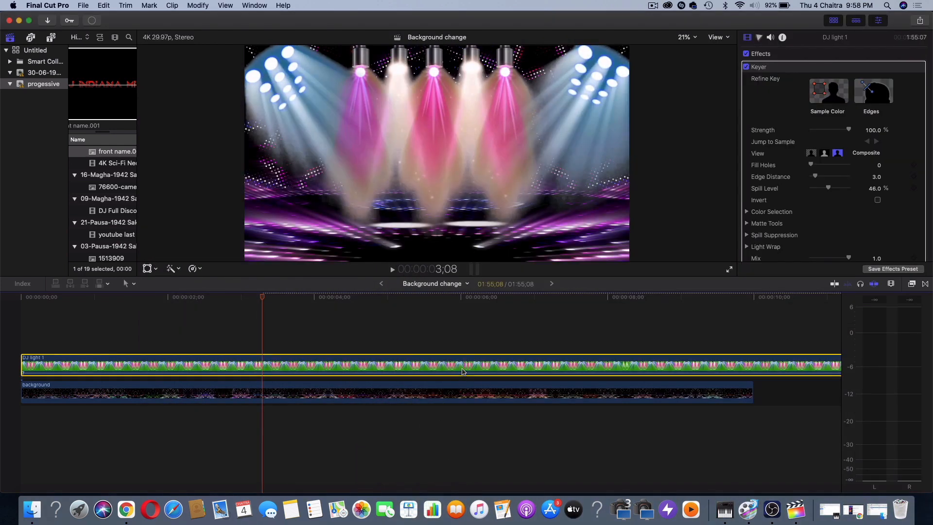
key(Delete)
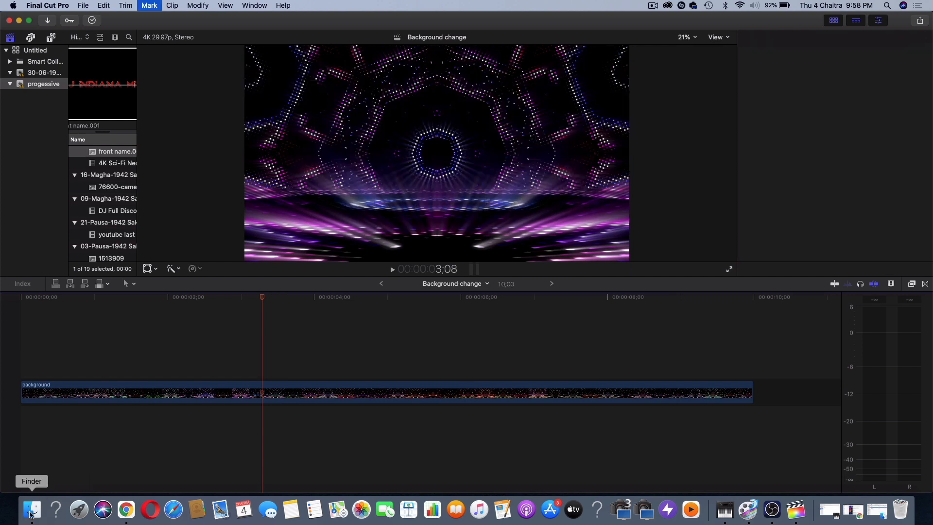
click(32, 509)
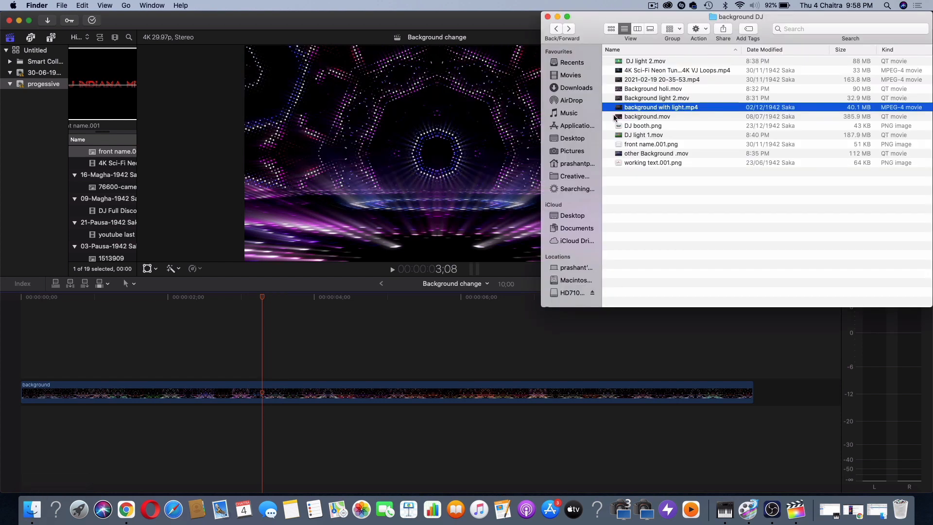
drag(374, 356, 350, 391)
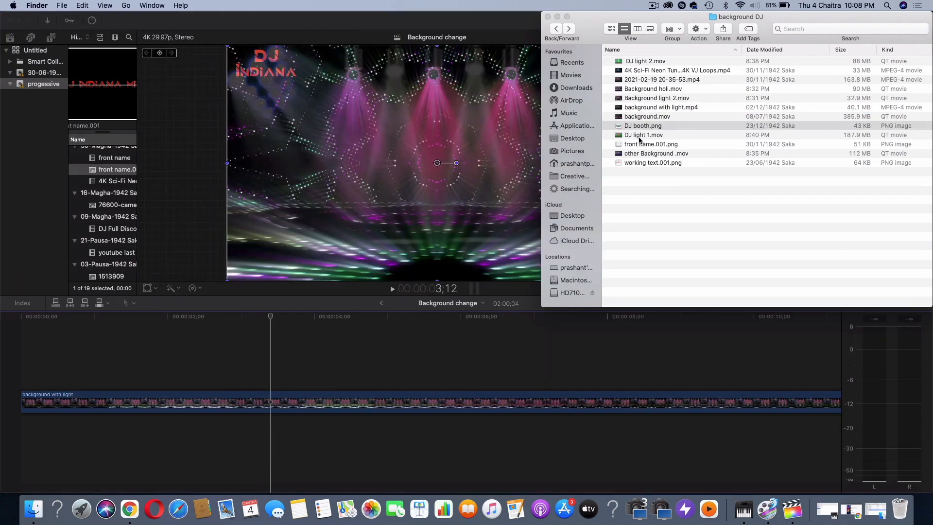
Preview DJ booth.png in the background DJ folder and add it above the background with light clip at the timeline's start
click(662, 128)
key(space)
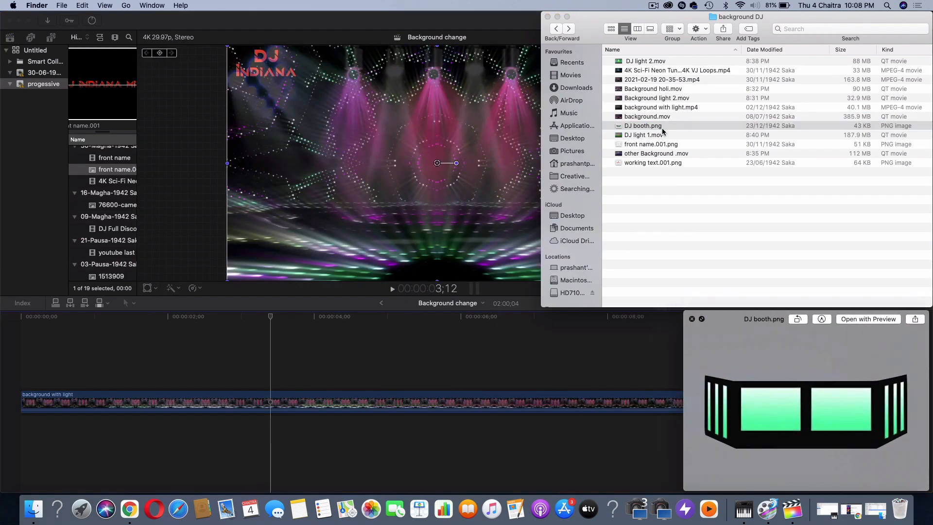
key(space)
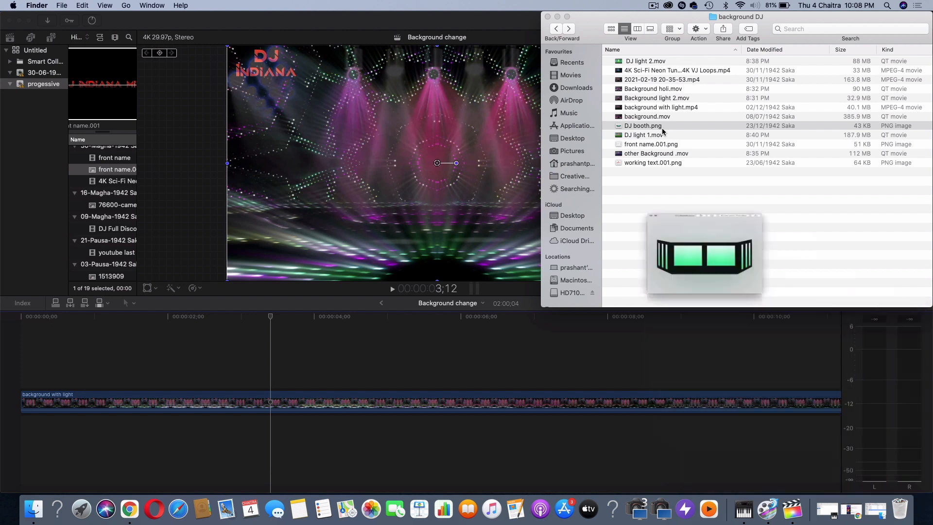
drag(115, 368, 27, 362)
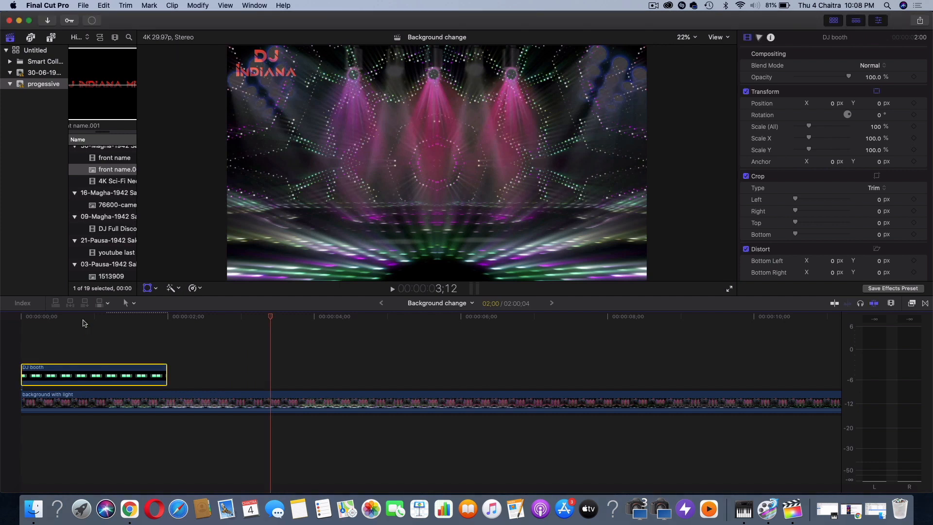
Scale the DJ booth image to 48.87% and position it at X 9.5 px, Y -287.8 px, in front of the stage
key(shift+t)
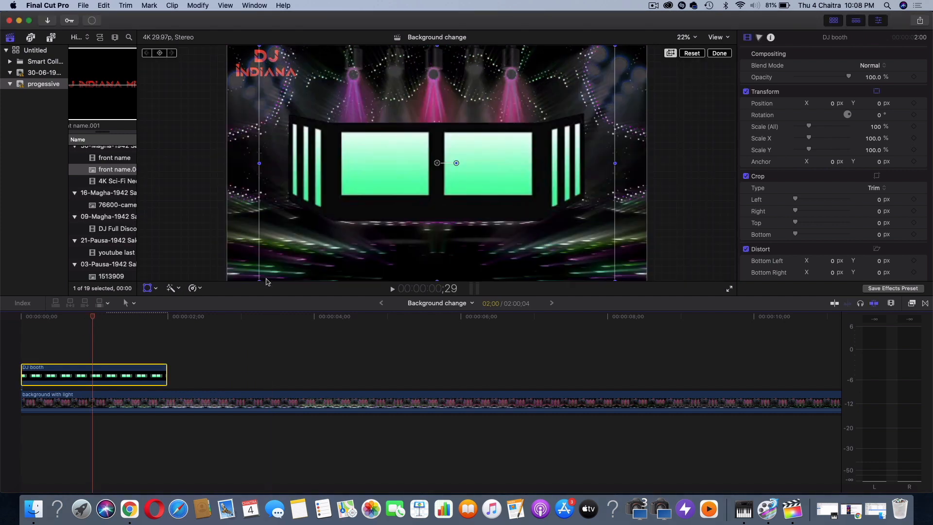
drag(259, 280, 346, 223)
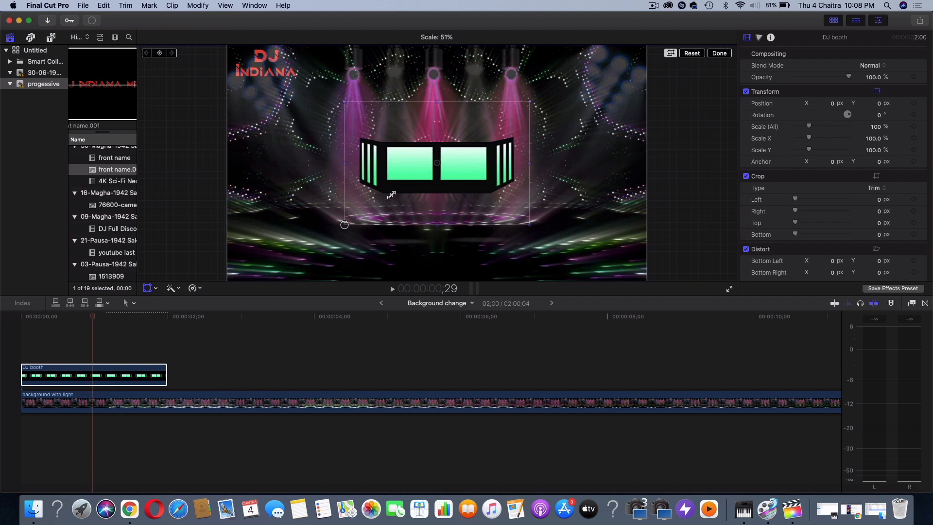
drag(392, 192, 394, 224)
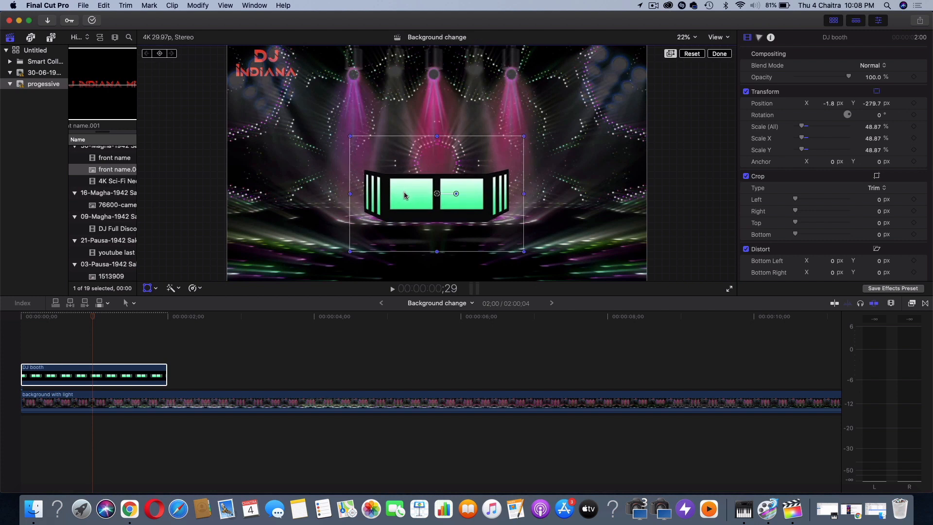
drag(404, 193, 406, 193)
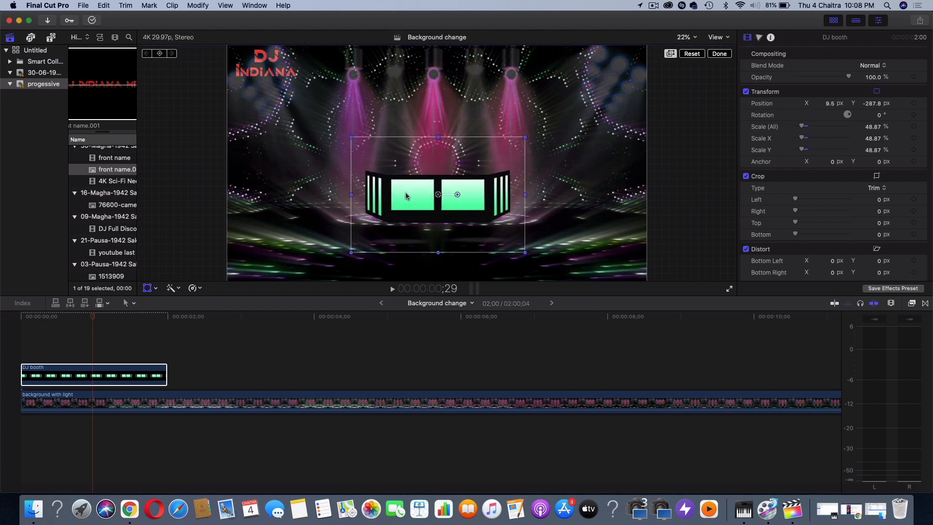
Preview the 4K Sci-Fi Neon Tunnel VJ loop in Finder and add it above the DJ booth clip at the timeline's start
click(34, 507)
click(667, 75)
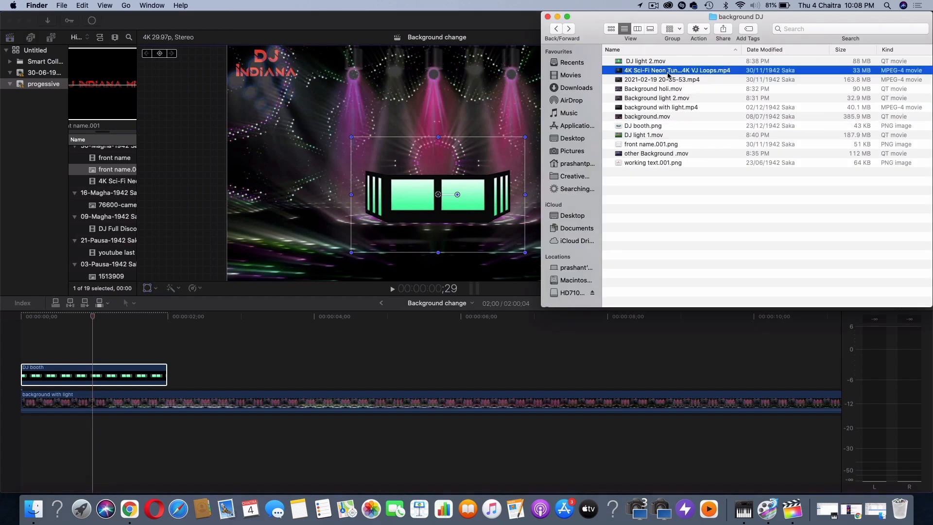
key(space)
key(space)
drag(668, 74, 168, 348)
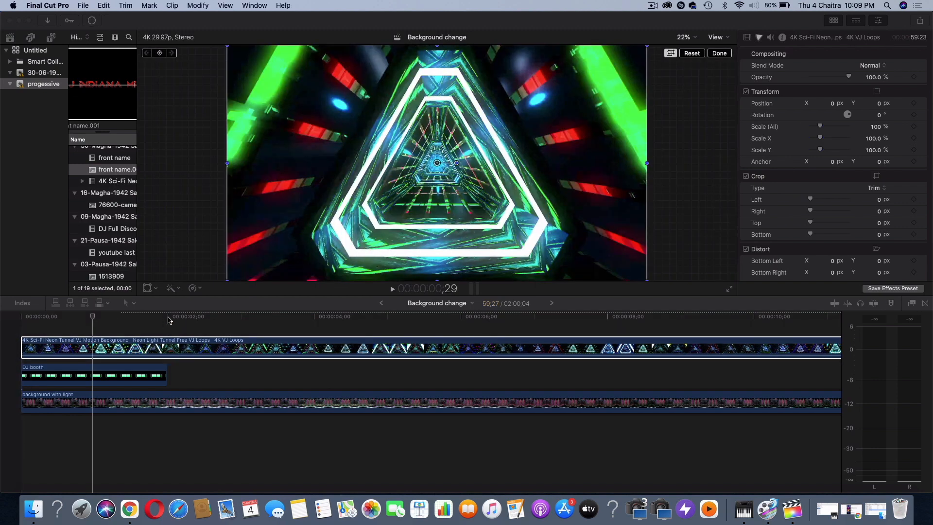
Cut the neon tunnel clip at the end of the DJ booth clip and delete the remainder
click(168, 350)
key(a)
click(171, 373)
key(Delete)
Fit the neon tunnel clip over the booth's left screen at X -228.1, Y -281.0 px, with Scale X 11.46% and Scale Y 14.02%
click(125, 349)
click(147, 288)
drag(227, 280, 396, 199)
drag(433, 296, 439, 468)
drag(373, 273, 400, 242)
key(super+z)
drag(435, 275, 413, 268)
drag(359, 262, 366, 263)
Duplicate the neon tunnel clip from the timeline's start and move the copy onto the booth's right screen
scroll(140, 440, down, 2)
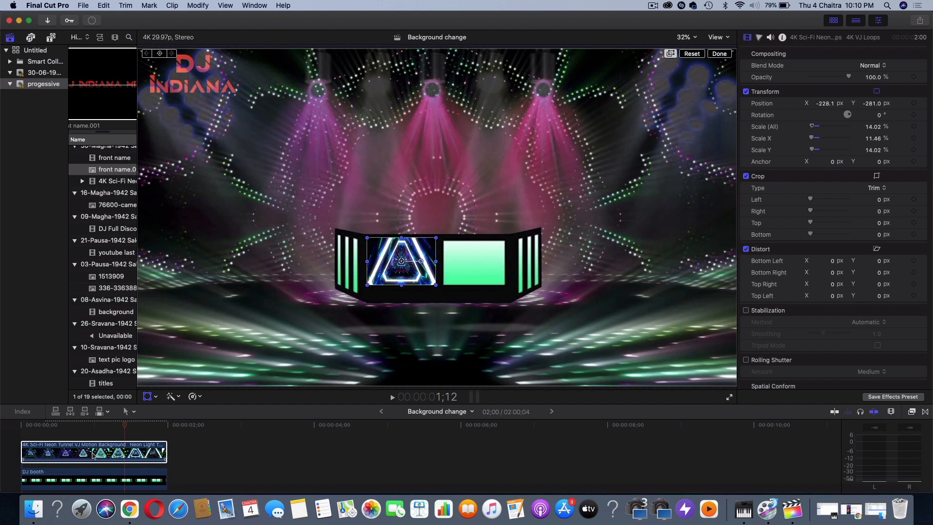
click(93, 454)
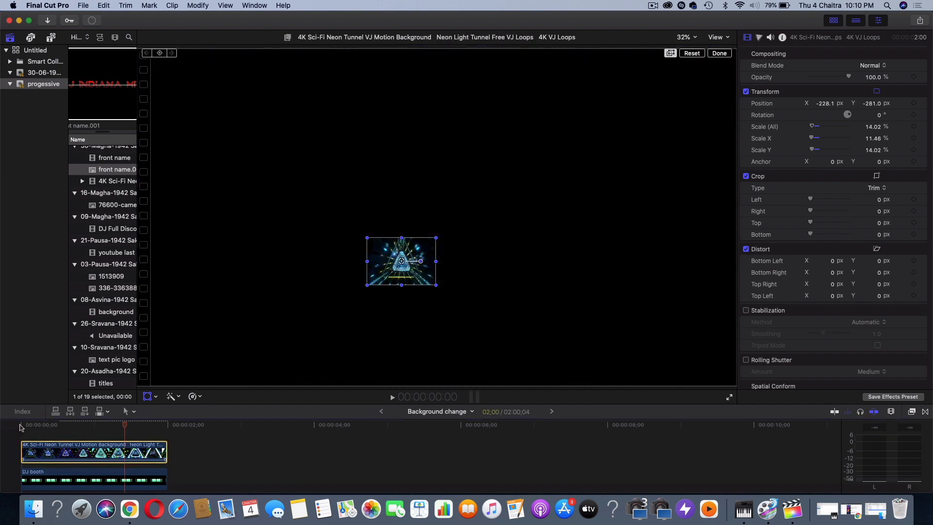
key(super+v)
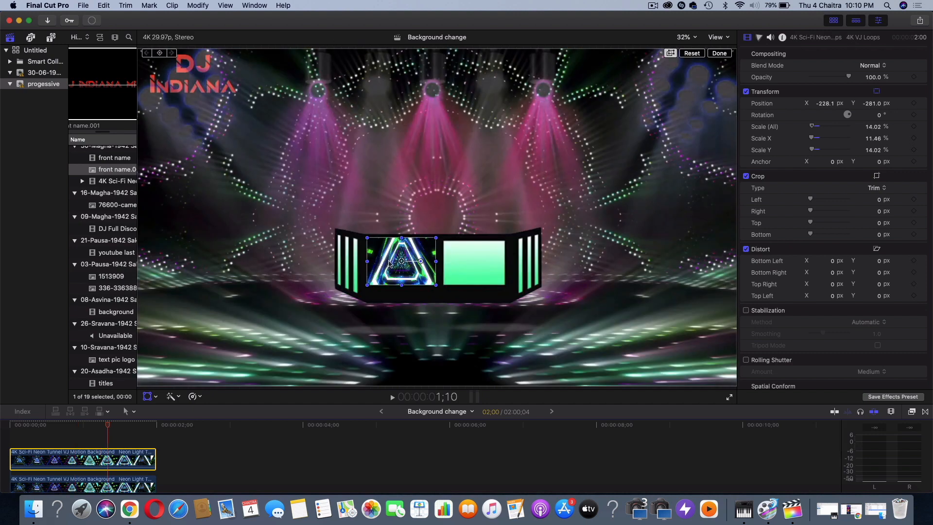
drag(403, 265, 478, 265)
click(542, 308)
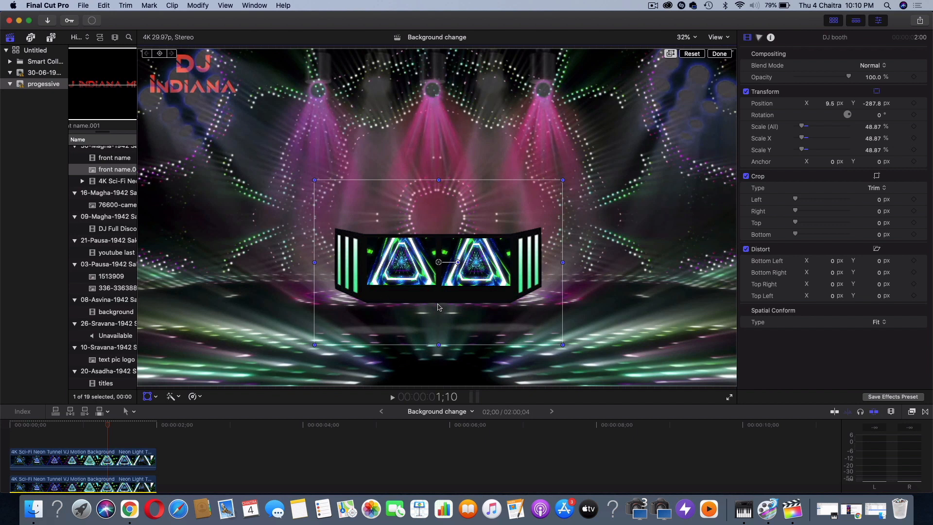
Switch to Finder and preview DJ booth.png in the background DJ folder
click(33, 508)
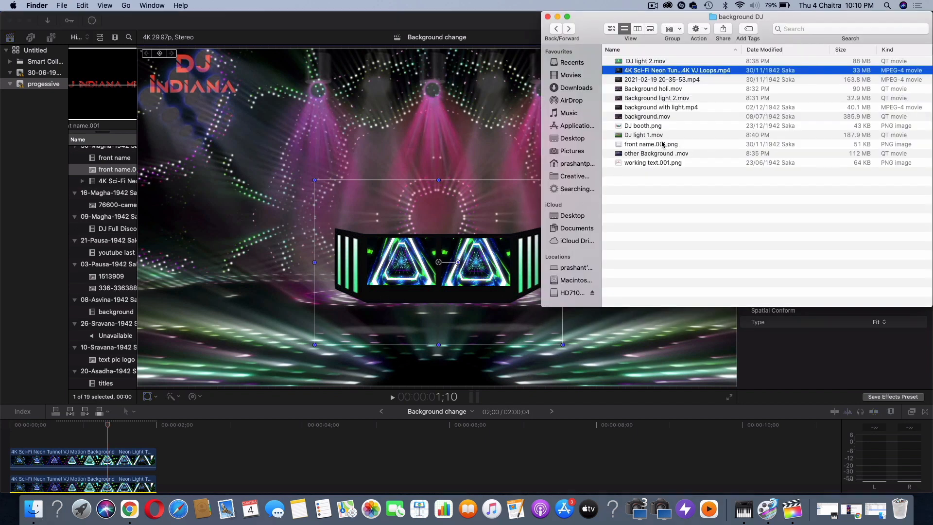
click(653, 163)
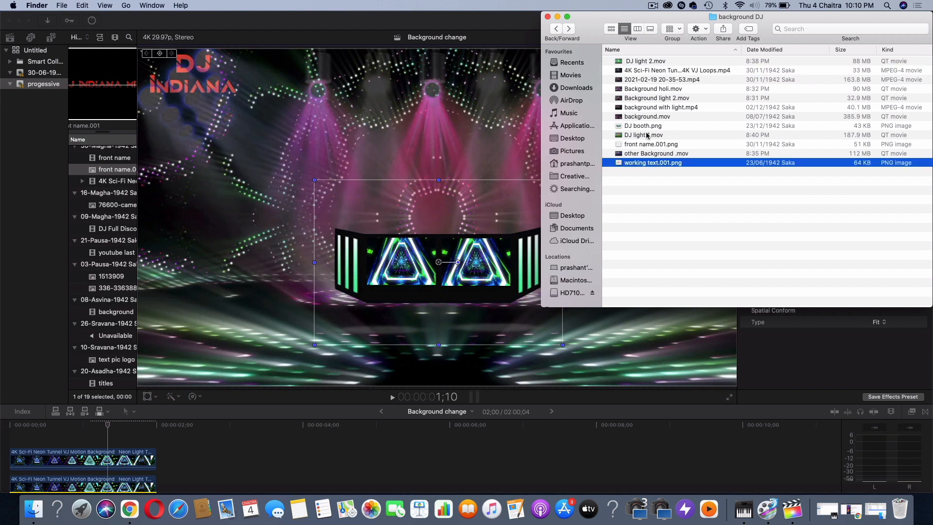
click(648, 129)
key(space)
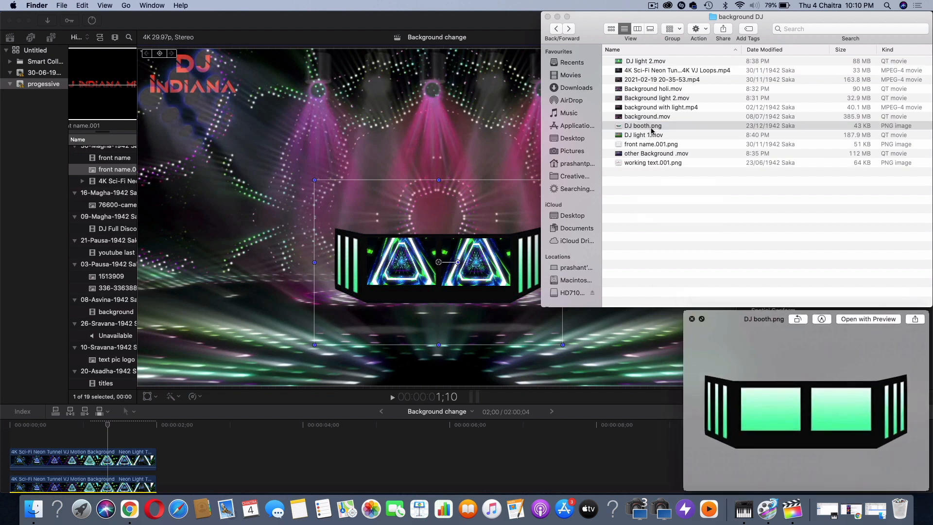
key(space)
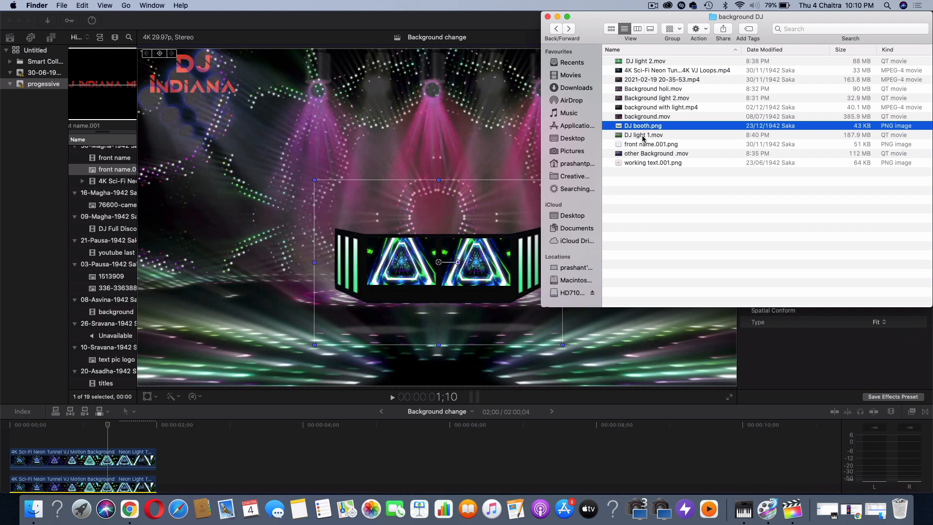
Preview front name.001.png and add it above the neon tunnel clips at the timeline's start
click(643, 137)
click(642, 145)
key(space)
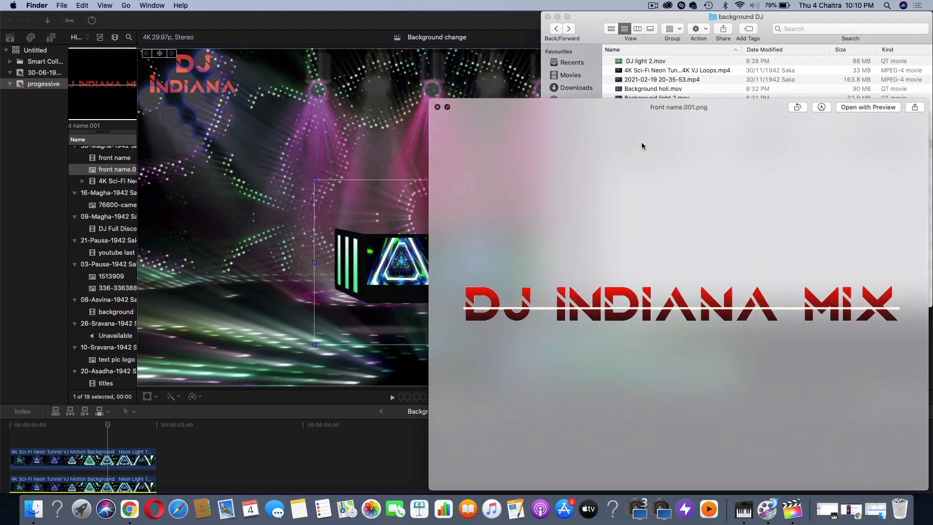
key(space)
drag(642, 145, 95, 427)
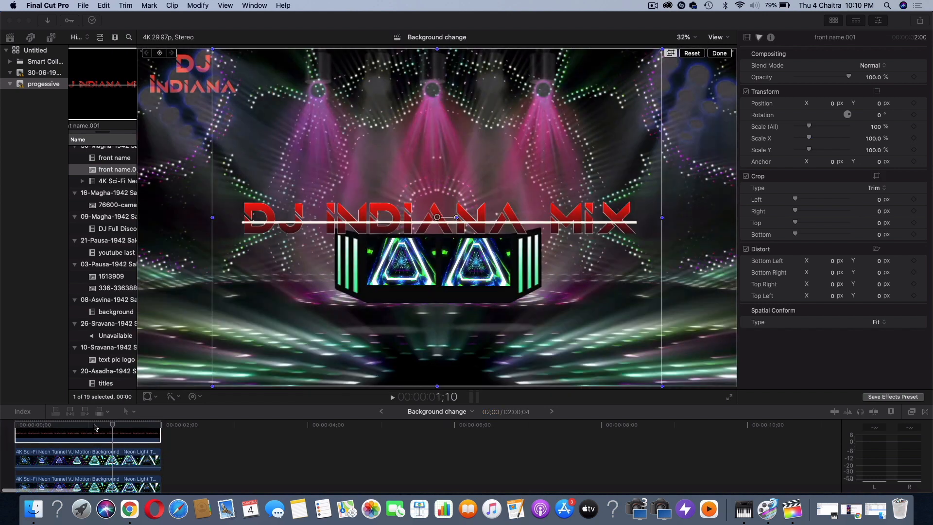
Scale the DJ INDIANA MIX name image to 39.24% and place it along the booth's lower edge at X -2.0 px, Y -480.1 px
click(95, 427)
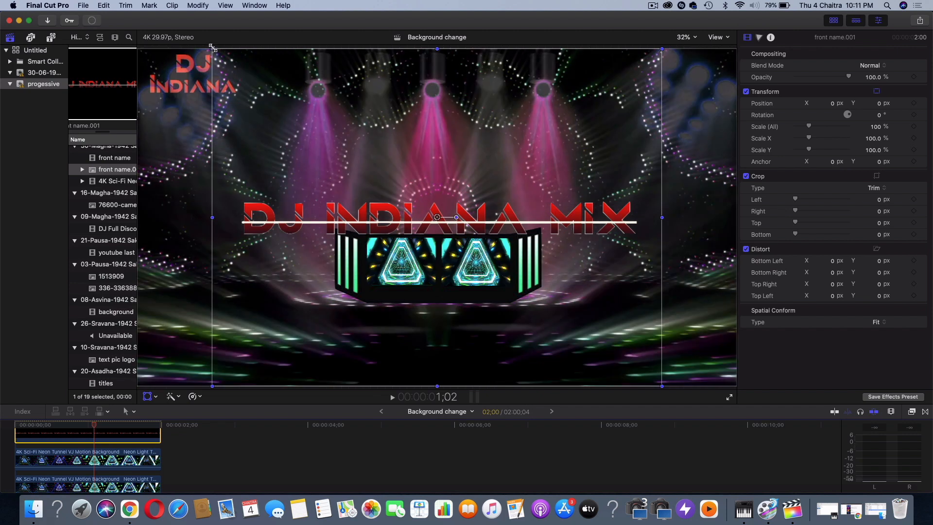
drag(212, 49, 343, 147)
drag(376, 175, 376, 251)
drag(343, 222, 348, 227)
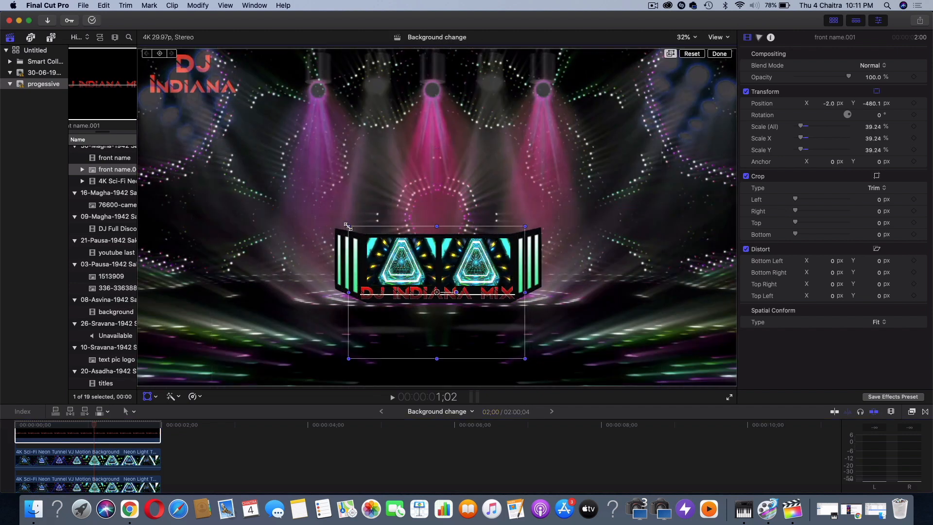
click(682, 289)
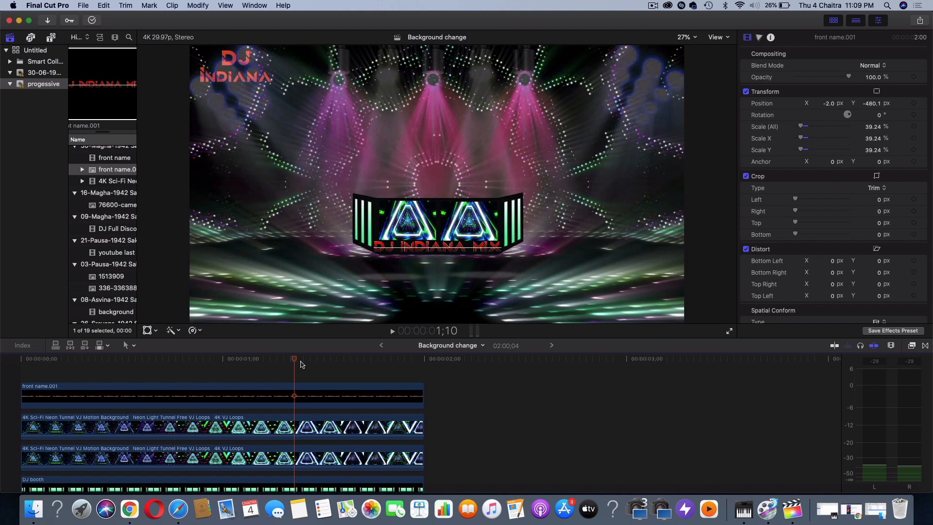
Find the green-screen performer clip MVI_0473 further along the timeline and play part of it
scroll(607, 443, right, 10)
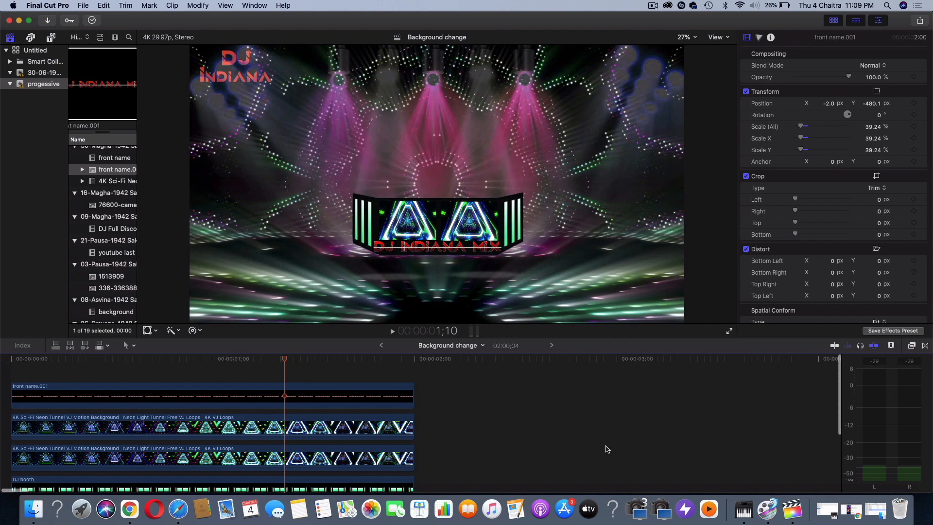
scroll(656, 427, right, 2)
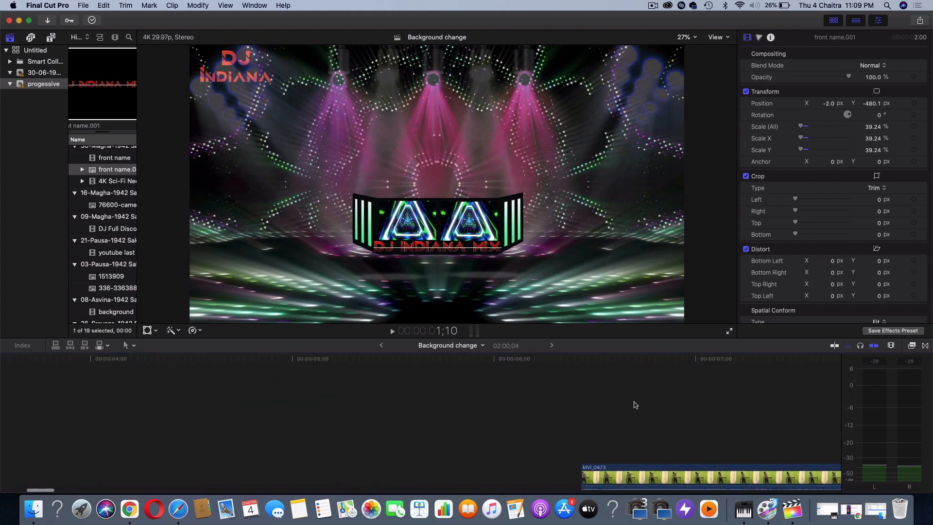
click(618, 363)
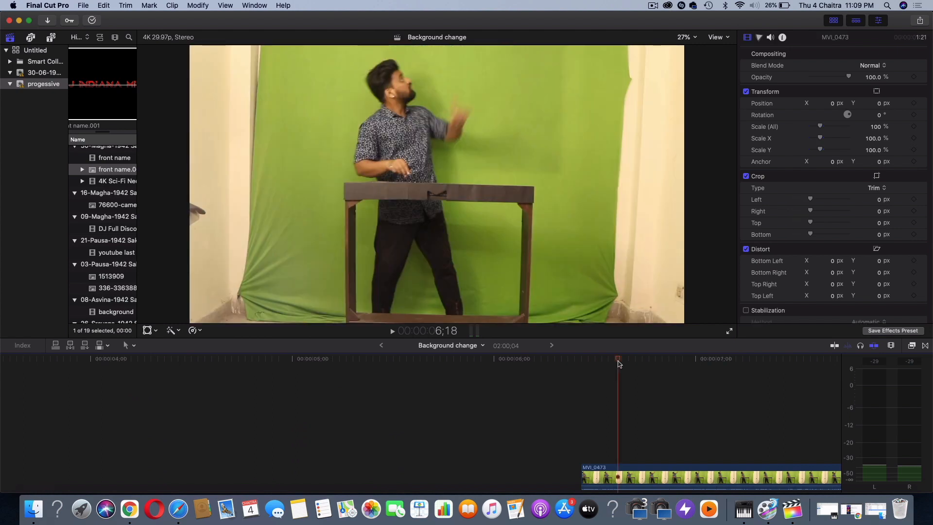
key(space)
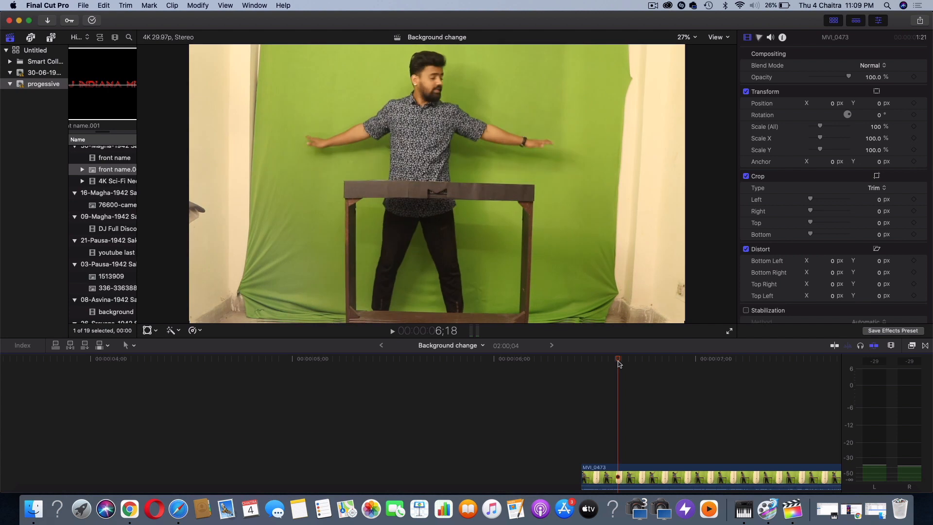
key(space)
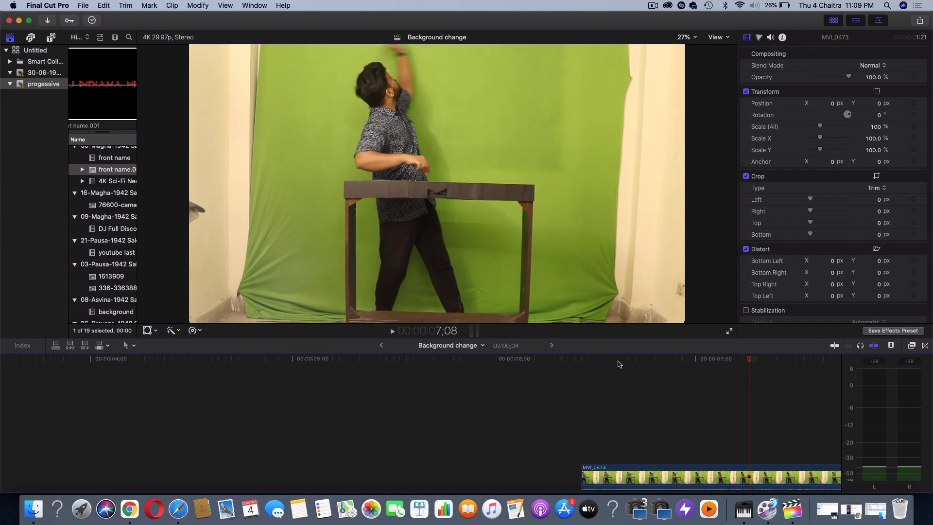
Move the first green-screen MVI_0473 clip to the timeline's start, stacked above the front name.001 layer
scroll(618, 363, left, 5)
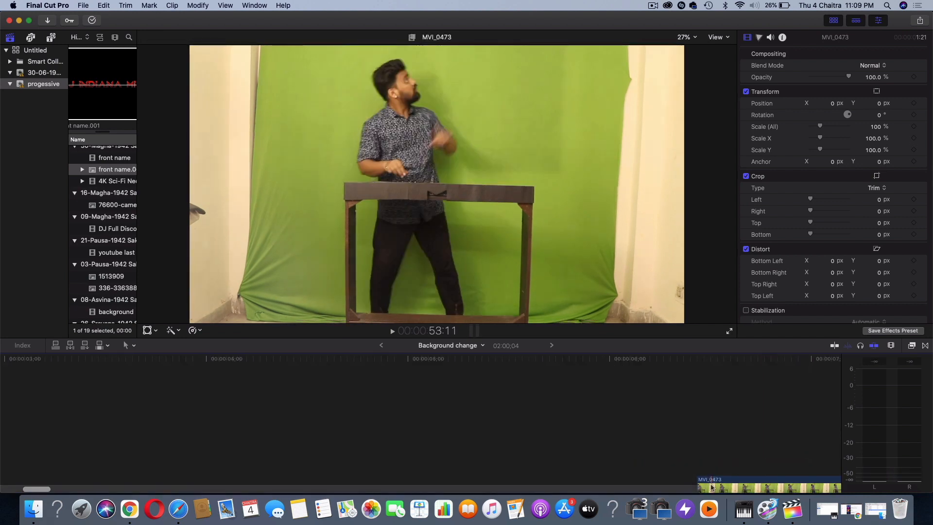
key(shift+z)
scroll(712, 487, down, 1)
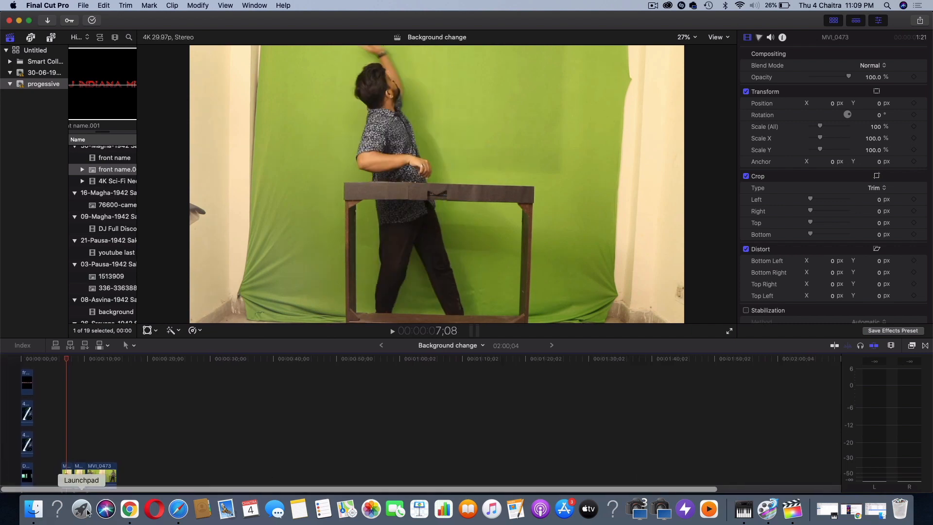
drag(67, 477, 12, 357)
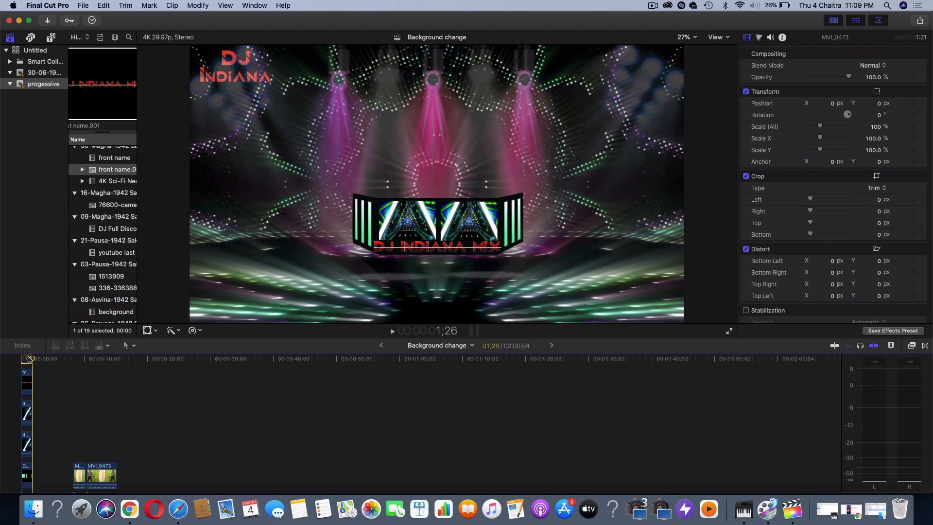
key(super+equal)
key(super+equal)
key(super+equal)
scroll(27, 399, up, 3)
scroll(26, 398, left, 4)
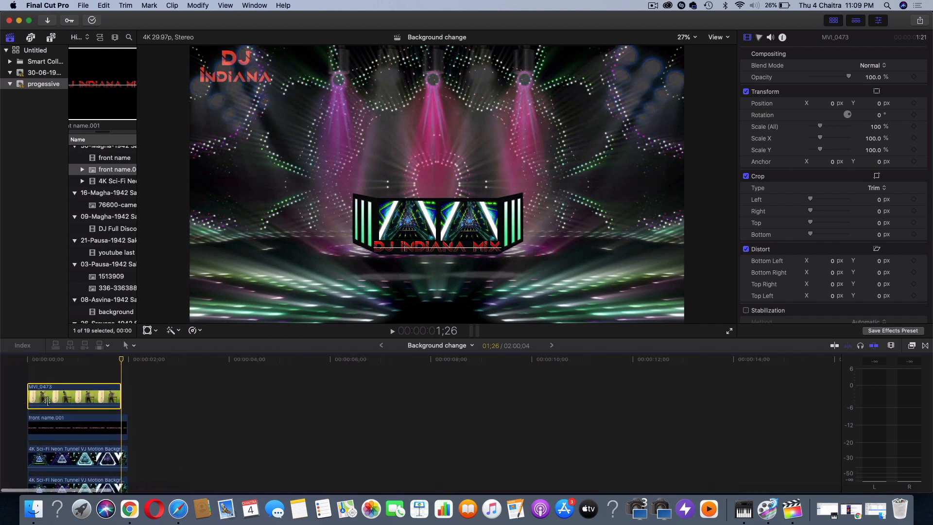
Trim-crop the performer clip by 184 px left, 213 px right and 13 px bottom
click(73, 358)
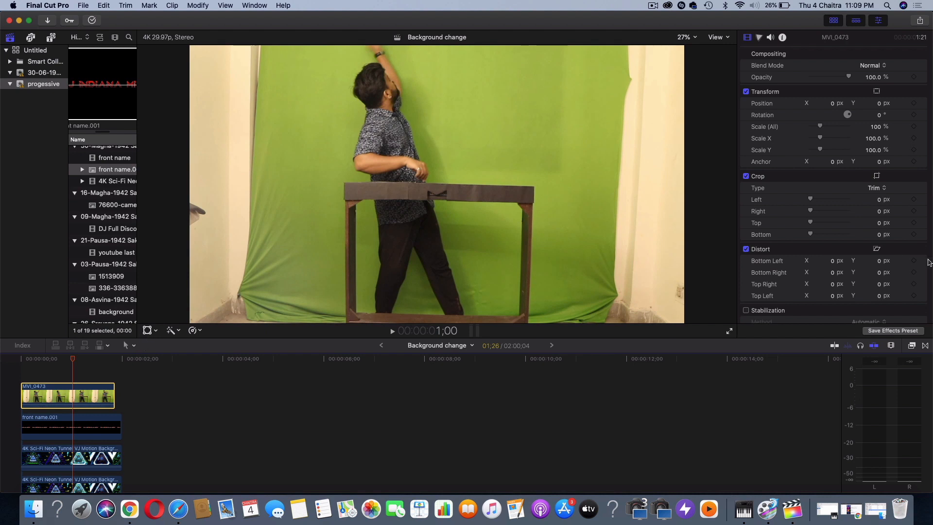
drag(810, 199, 822, 214)
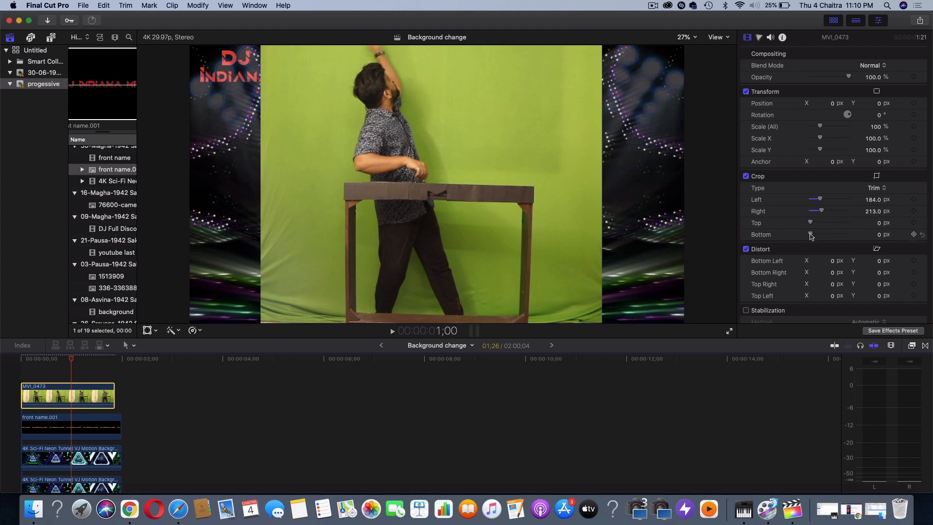
drag(810, 235, 811, 235)
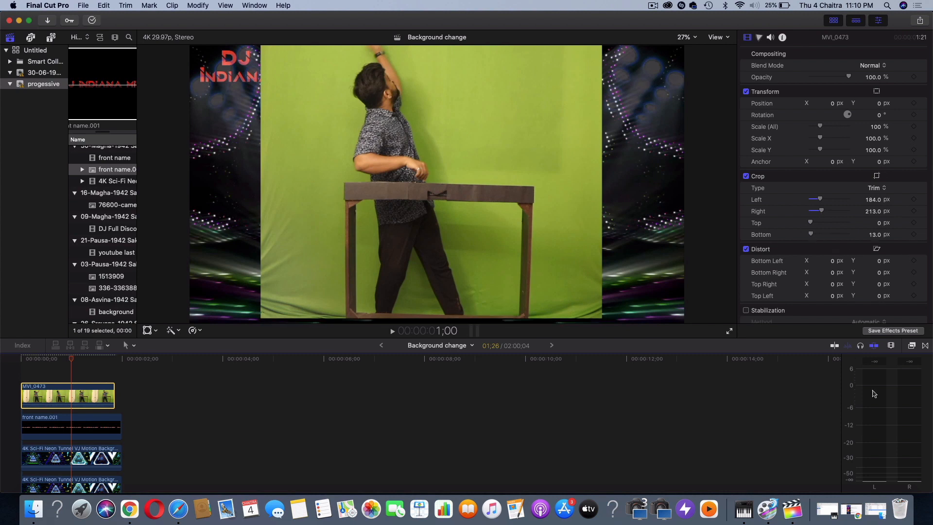
Apply the Keyer effect to the performer clip and set Chroma Rolloff to 89.65% and Luma Rolloff to 56.19%
click(911, 347)
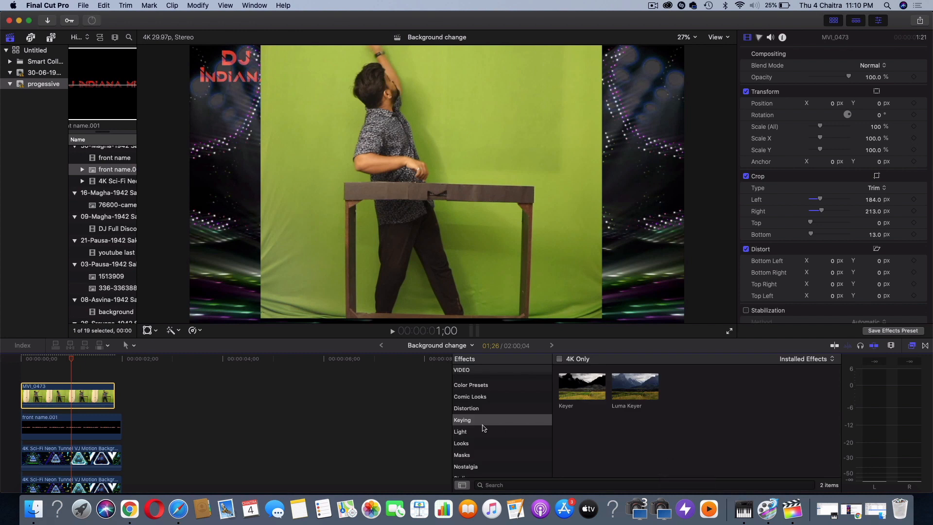
double_click(584, 385)
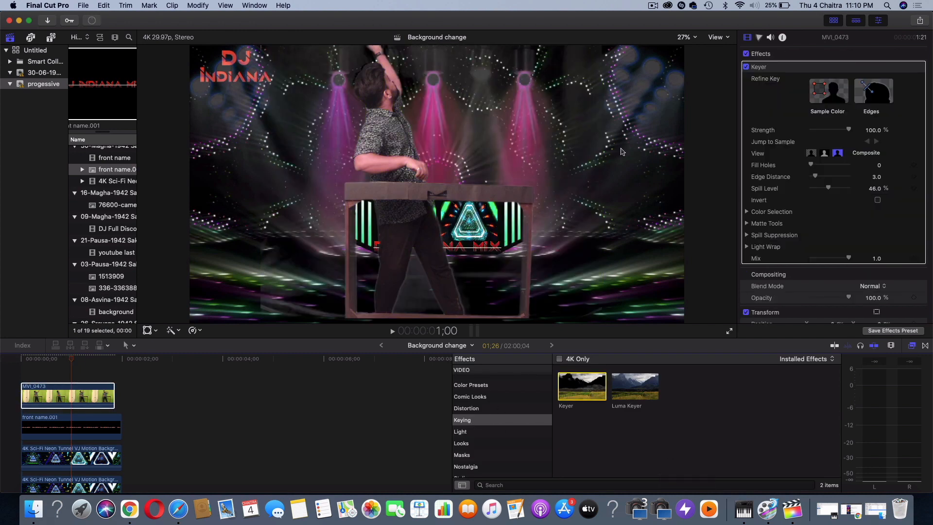
click(747, 211)
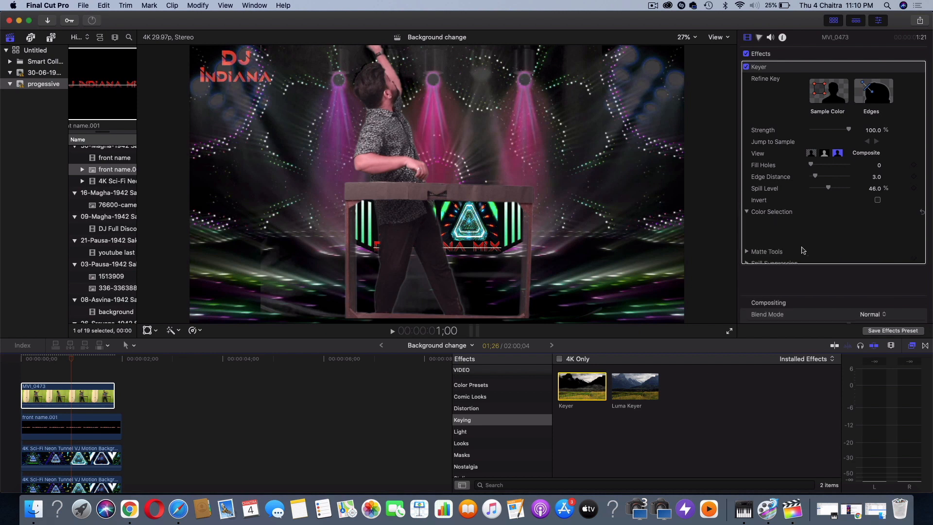
scroll(811, 252, down, 5)
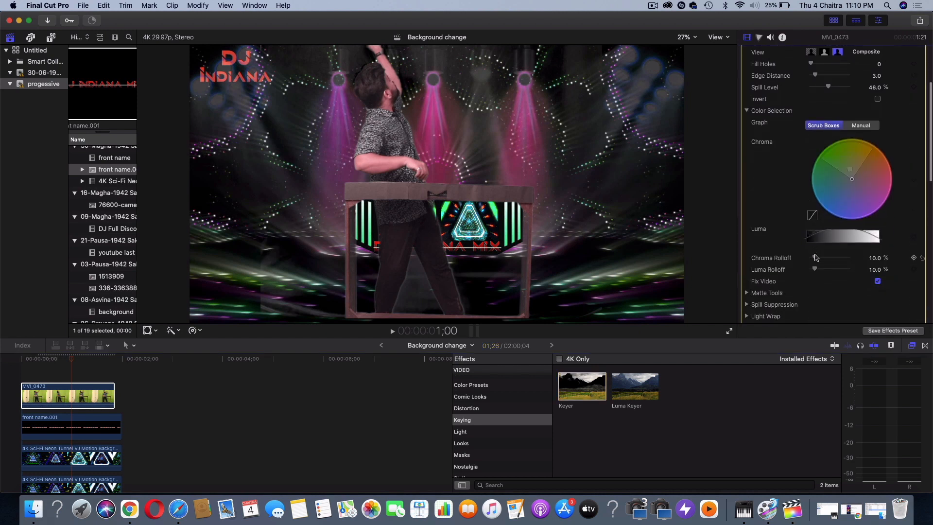
mouse_move(827, 259)
mouse_down()
mouse_move(845, 258)
mouse_move(835, 270)
mouse_up()
Scale down the keyed performer and position him centrally over the DJ booth, matching his table to the booth's width
click(67, 362)
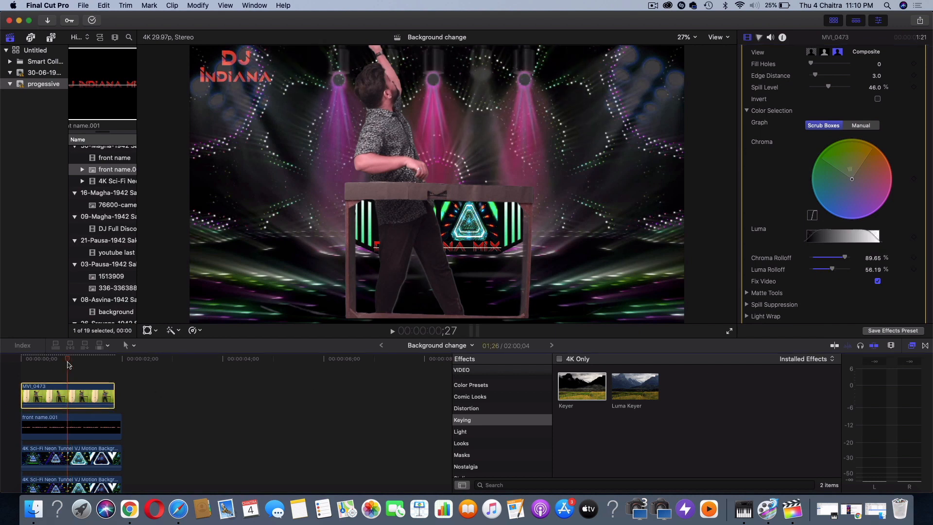
click(147, 330)
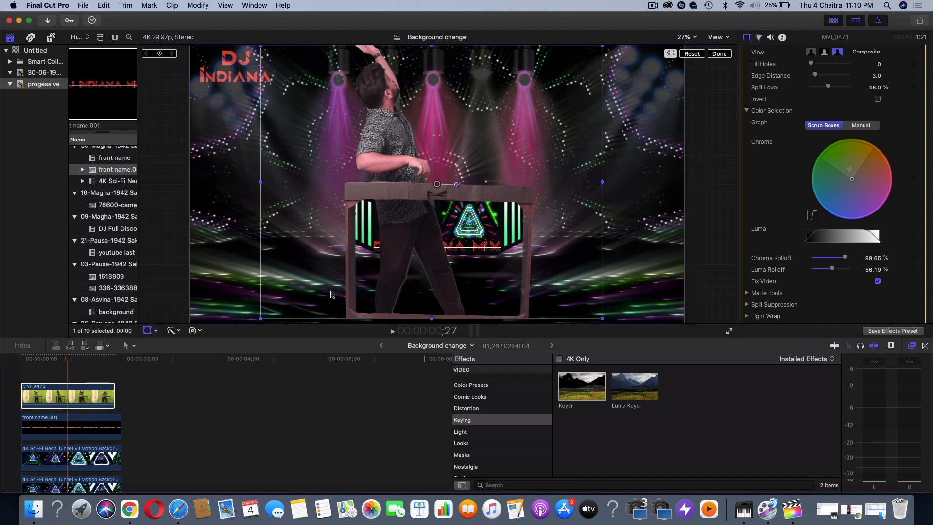
drag(259, 319, 354, 244)
drag(437, 184, 438, 177)
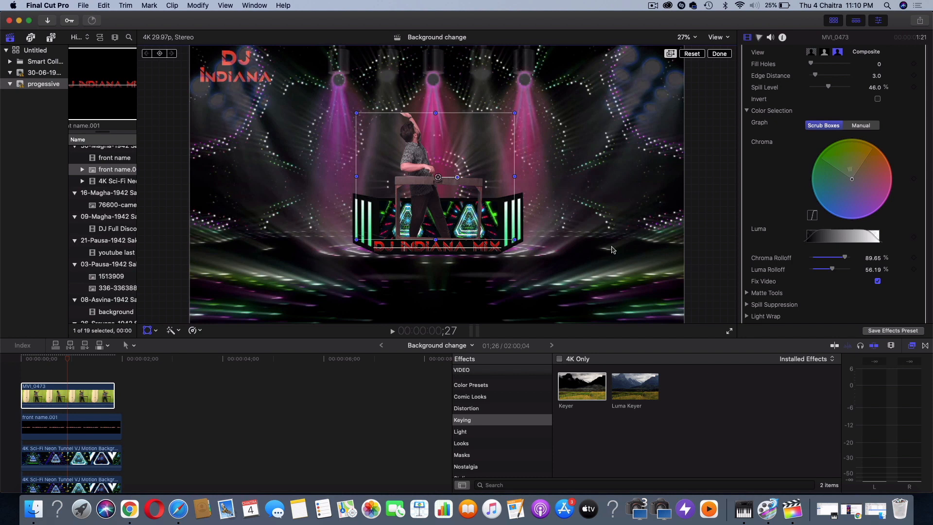
drag(437, 237, 439, 243)
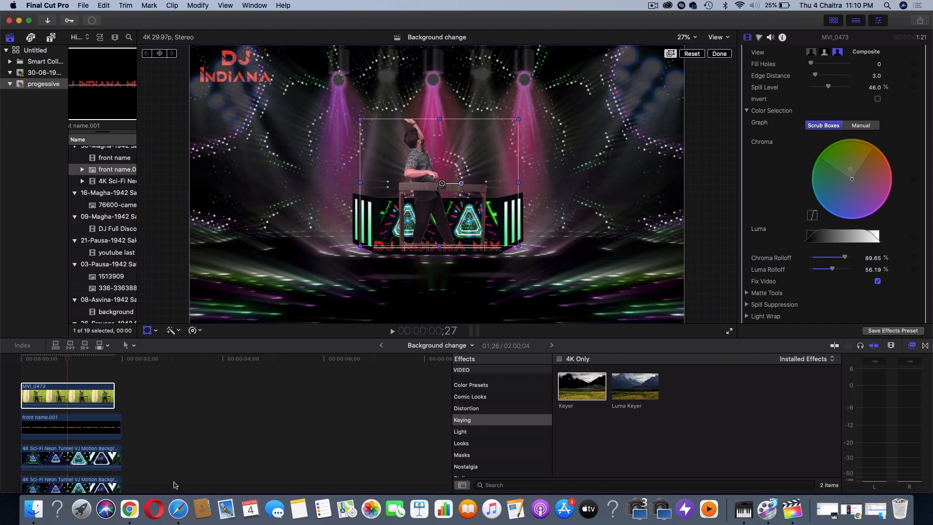
scroll(134, 476, down, 3)
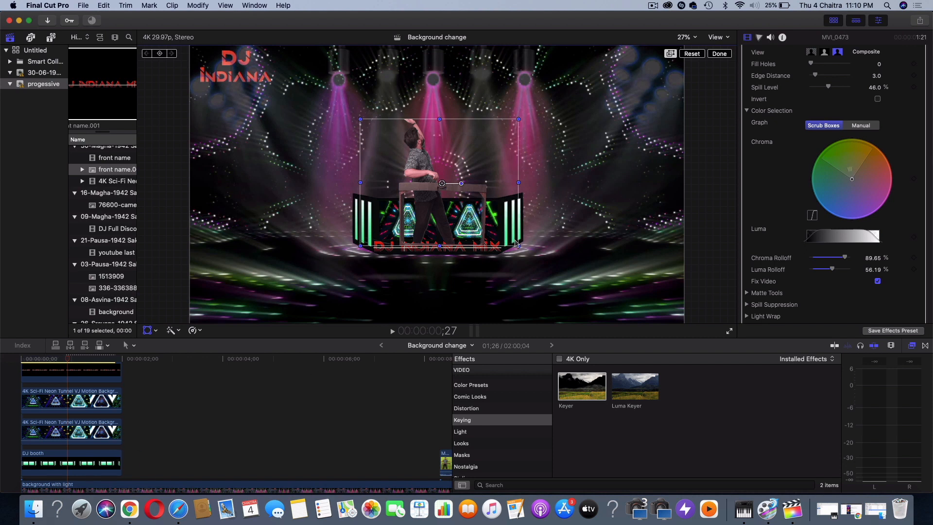
drag(519, 245, 526, 243)
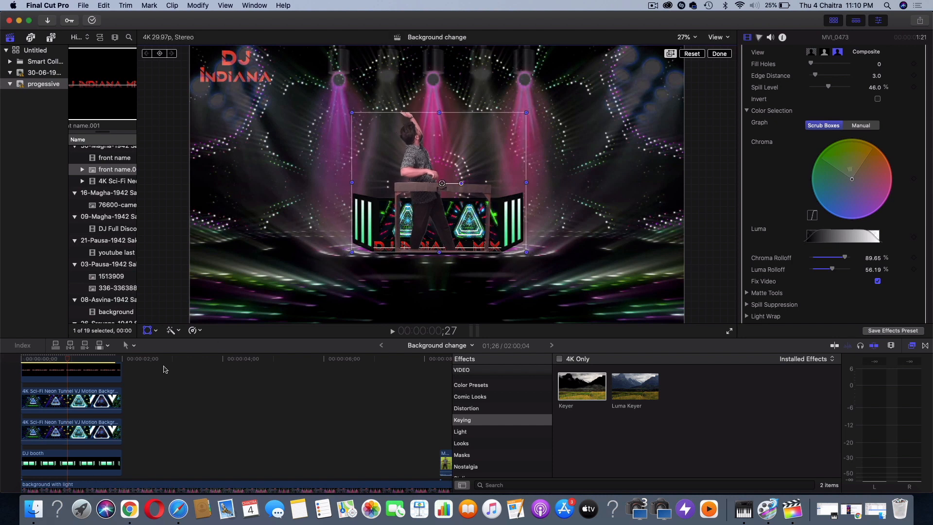
Move the keyed performer clip beneath the DJ booth layer at the timeline's start and play the composite
scroll(144, 414, up, 3)
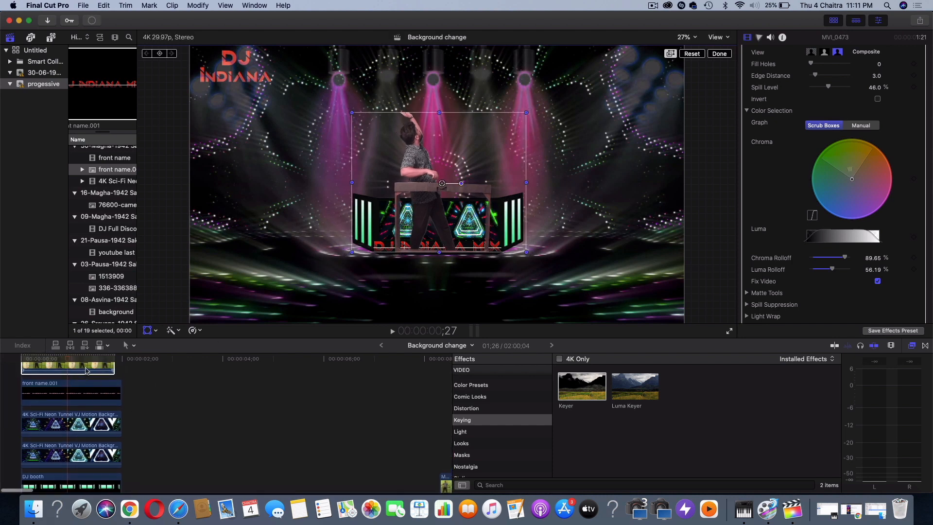
drag(87, 367, 80, 400)
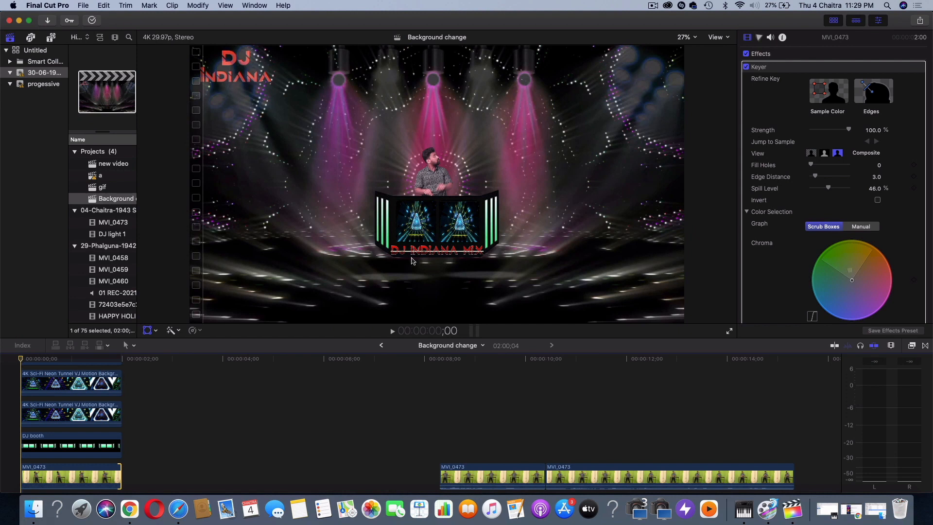
key(space)
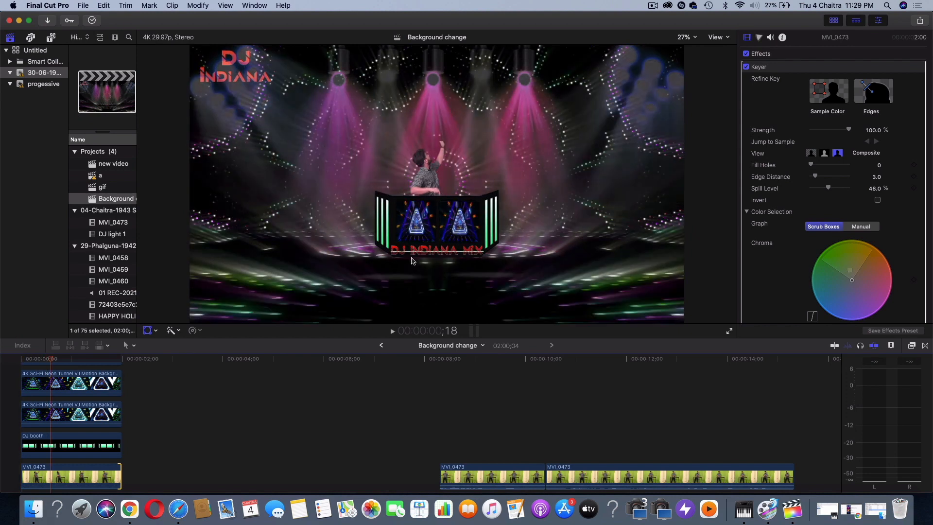